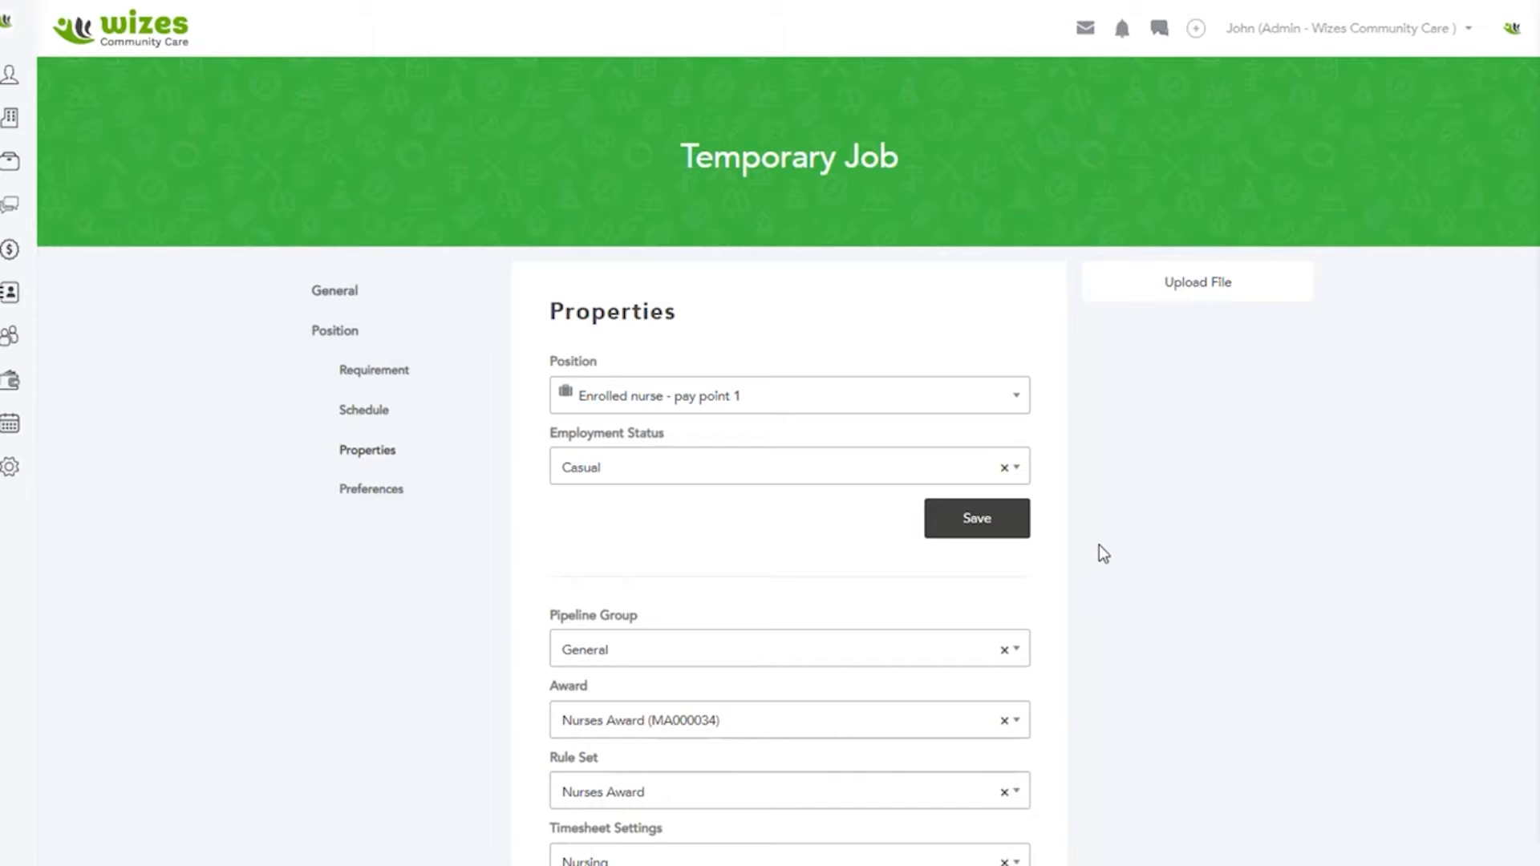
Step: Continue from the temporary job's properties to its preferences
{"action": "scroll", "coordinate": [812, 592], "scroll_direction": "down", "scroll_amount": 10}
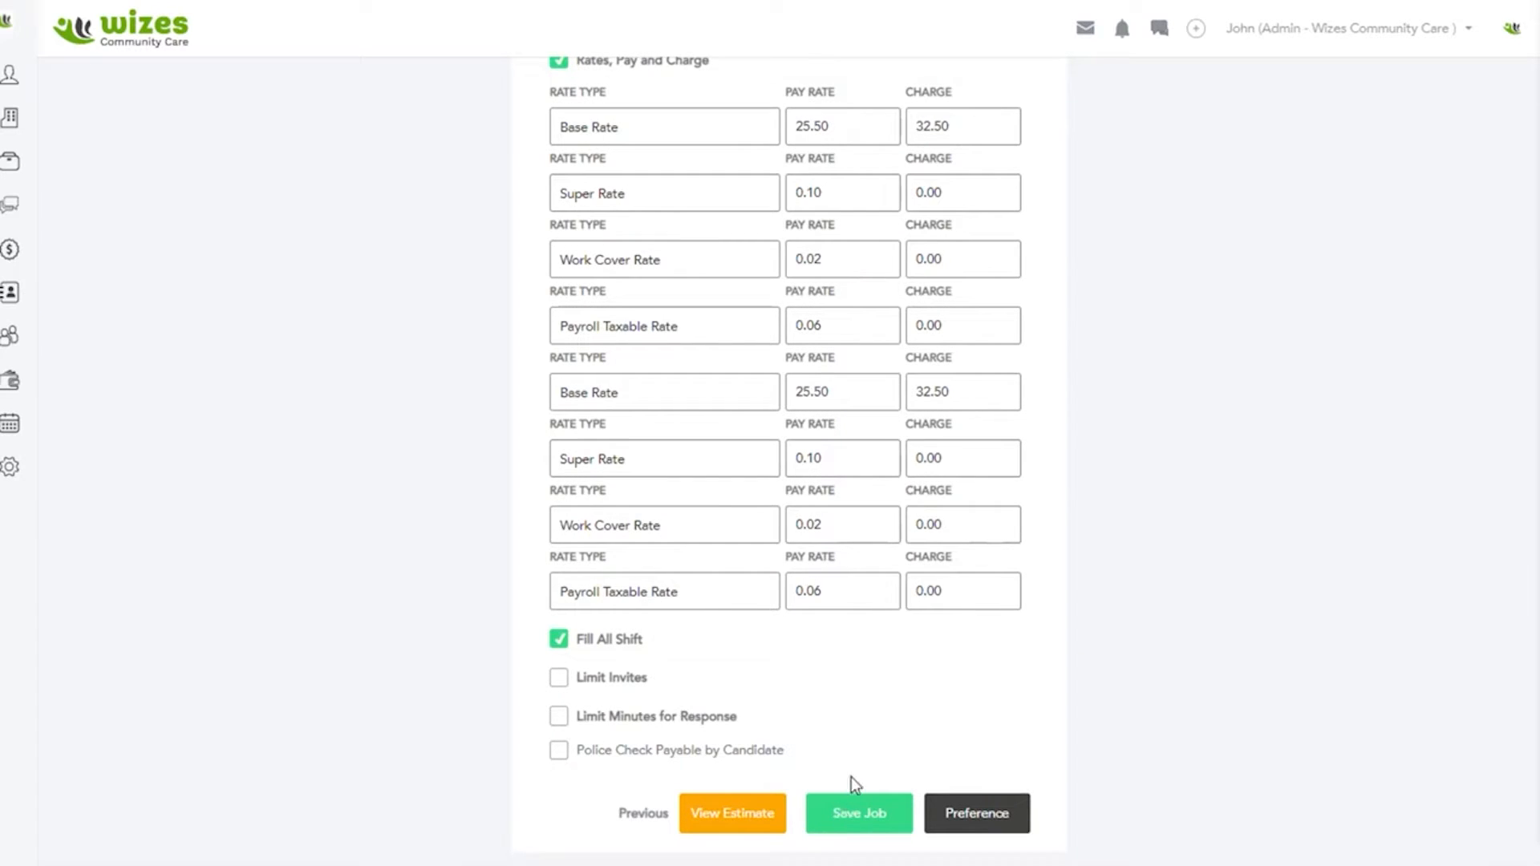
{"action": "left_click", "coordinate": [980, 818]}
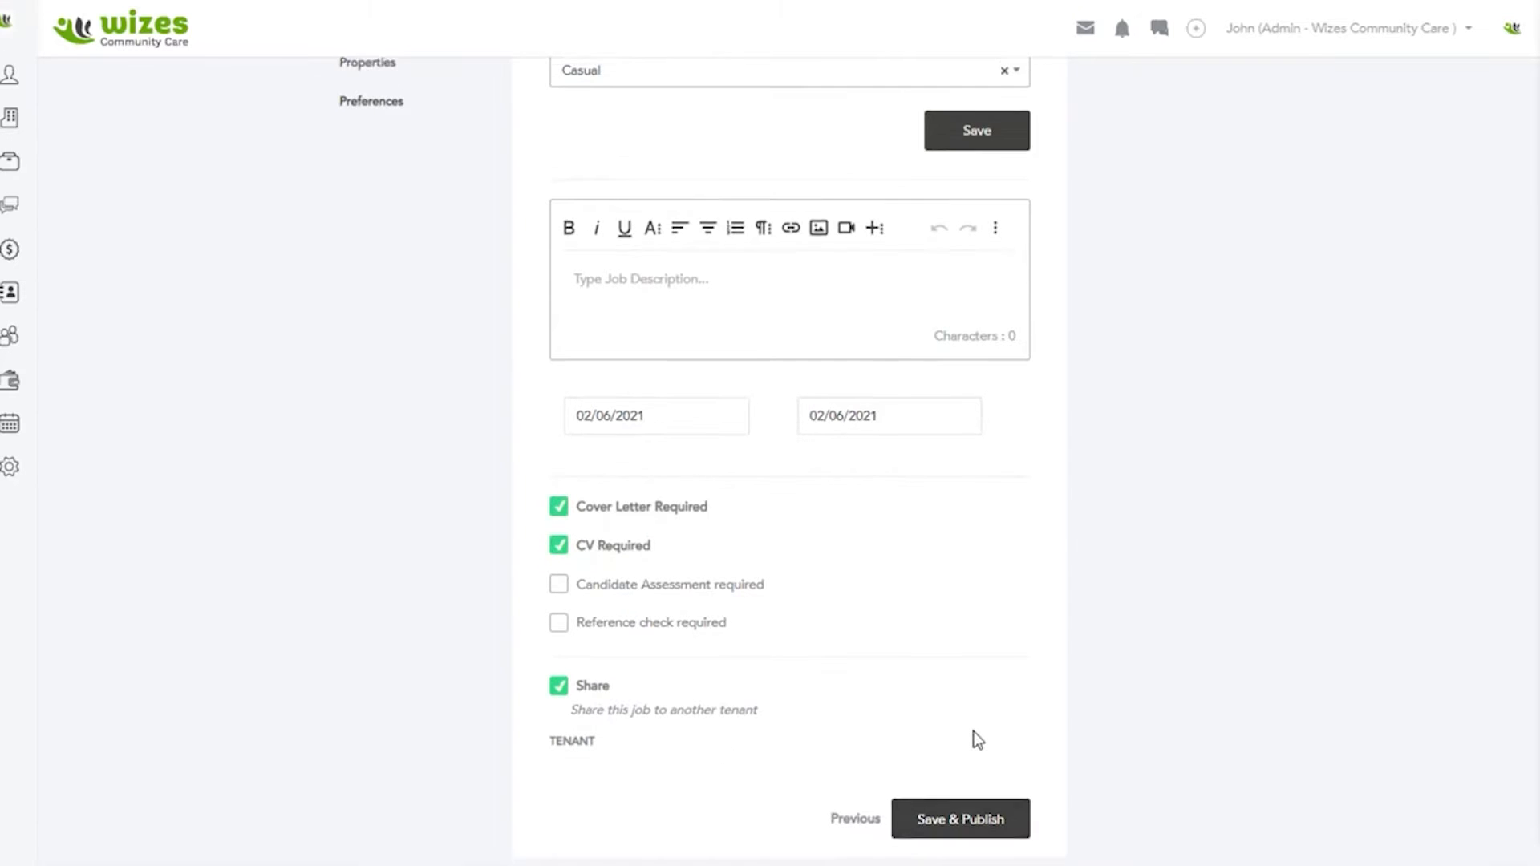
{"action": "scroll", "coordinate": [977, 740], "scroll_direction": "up", "scroll_amount": 5}
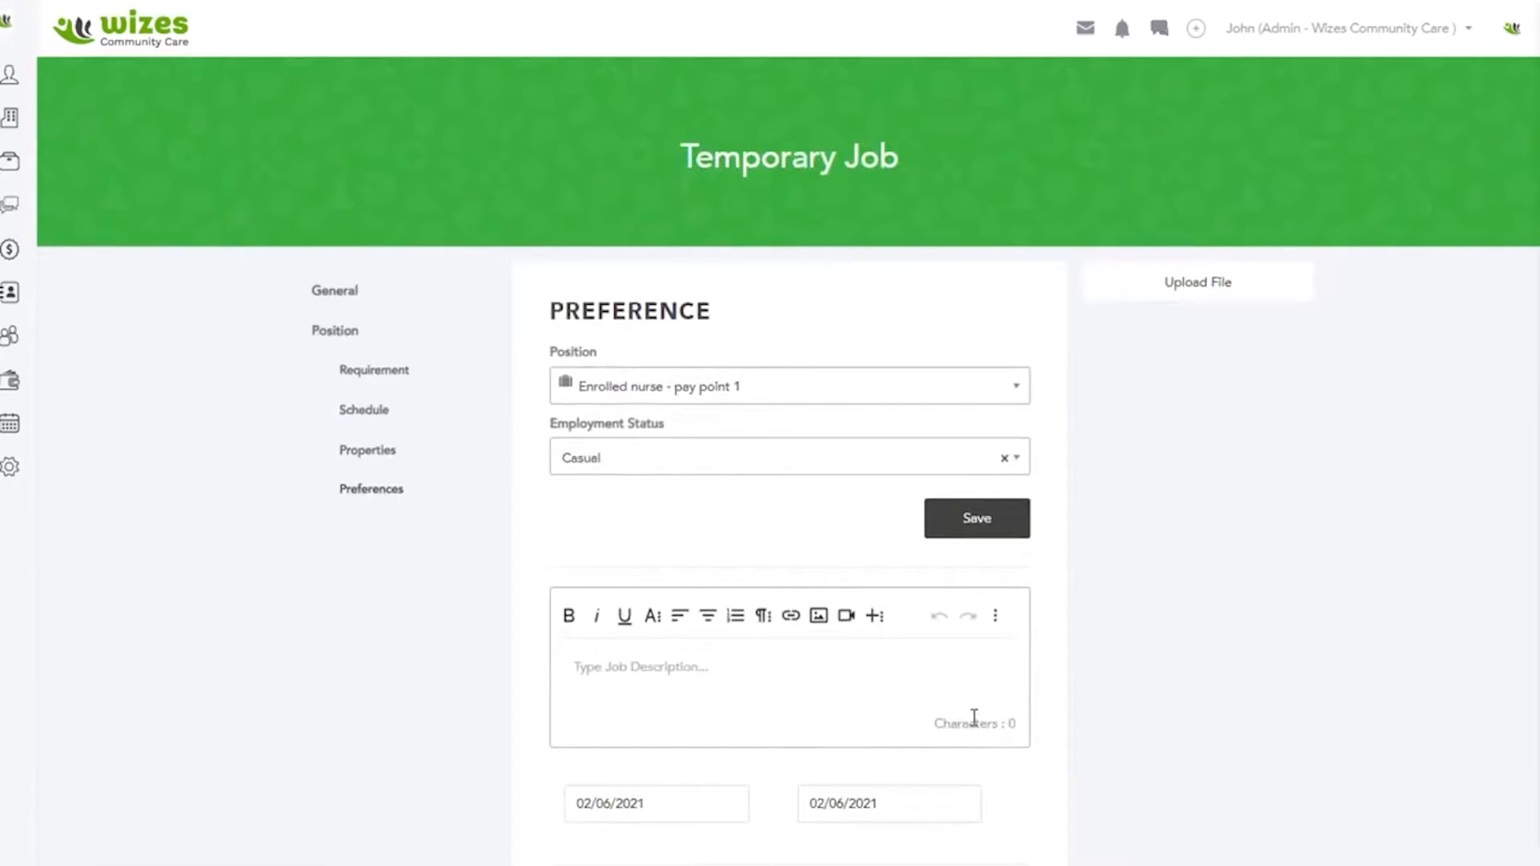
{"action": "scroll", "coordinate": [974, 718], "scroll_direction": "down", "scroll_amount": 3}
Step: Enter "I will add a cool description......." as the job description
{"action": "left_click", "coordinate": [625, 471]}
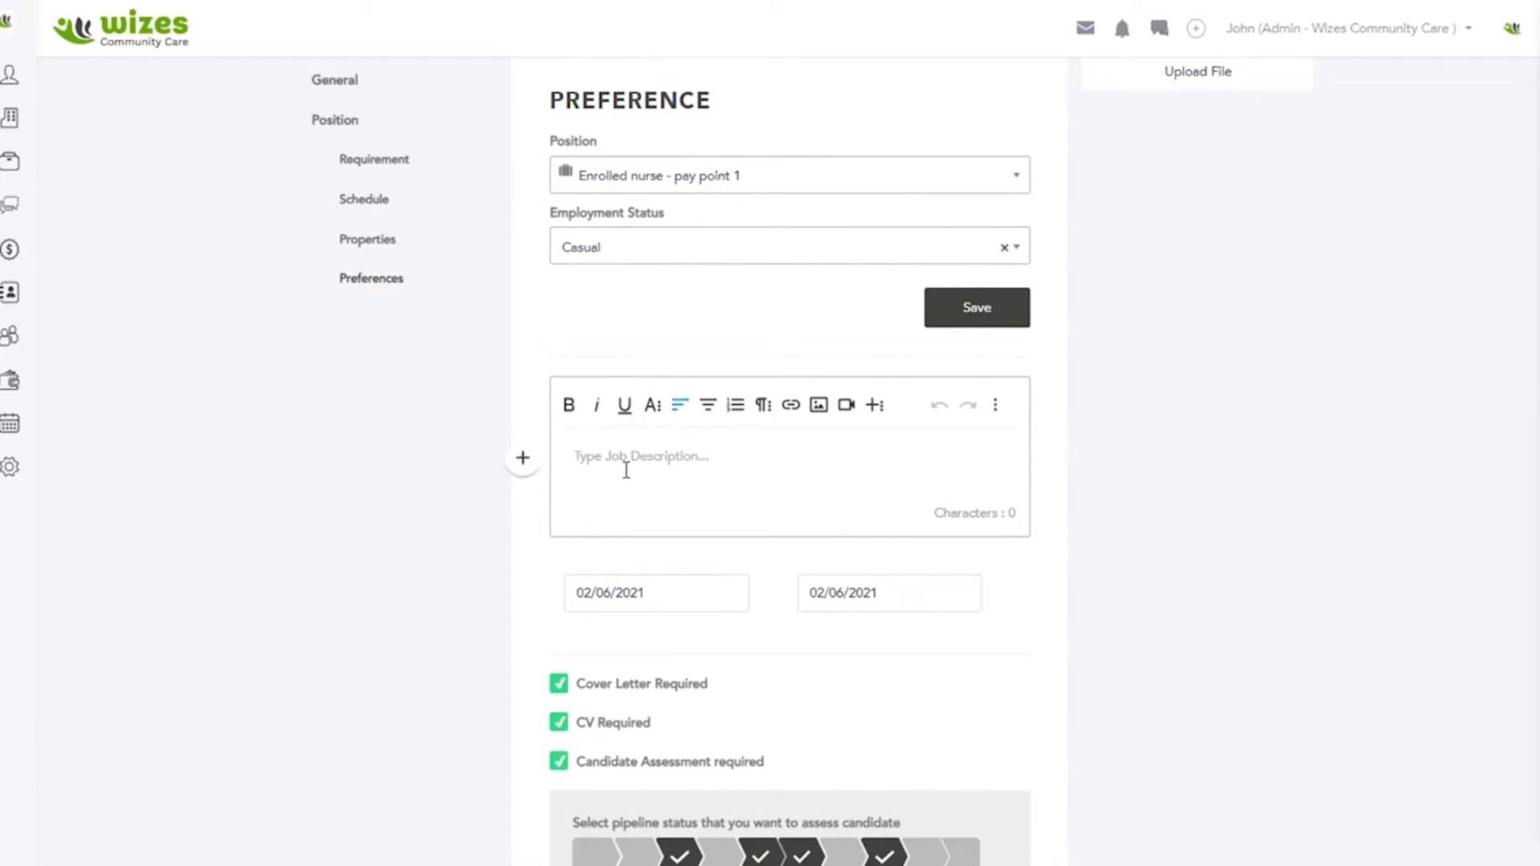
{"action": "type", "text": "I will e"}
{"action": "type", "text": "dd a coo"}
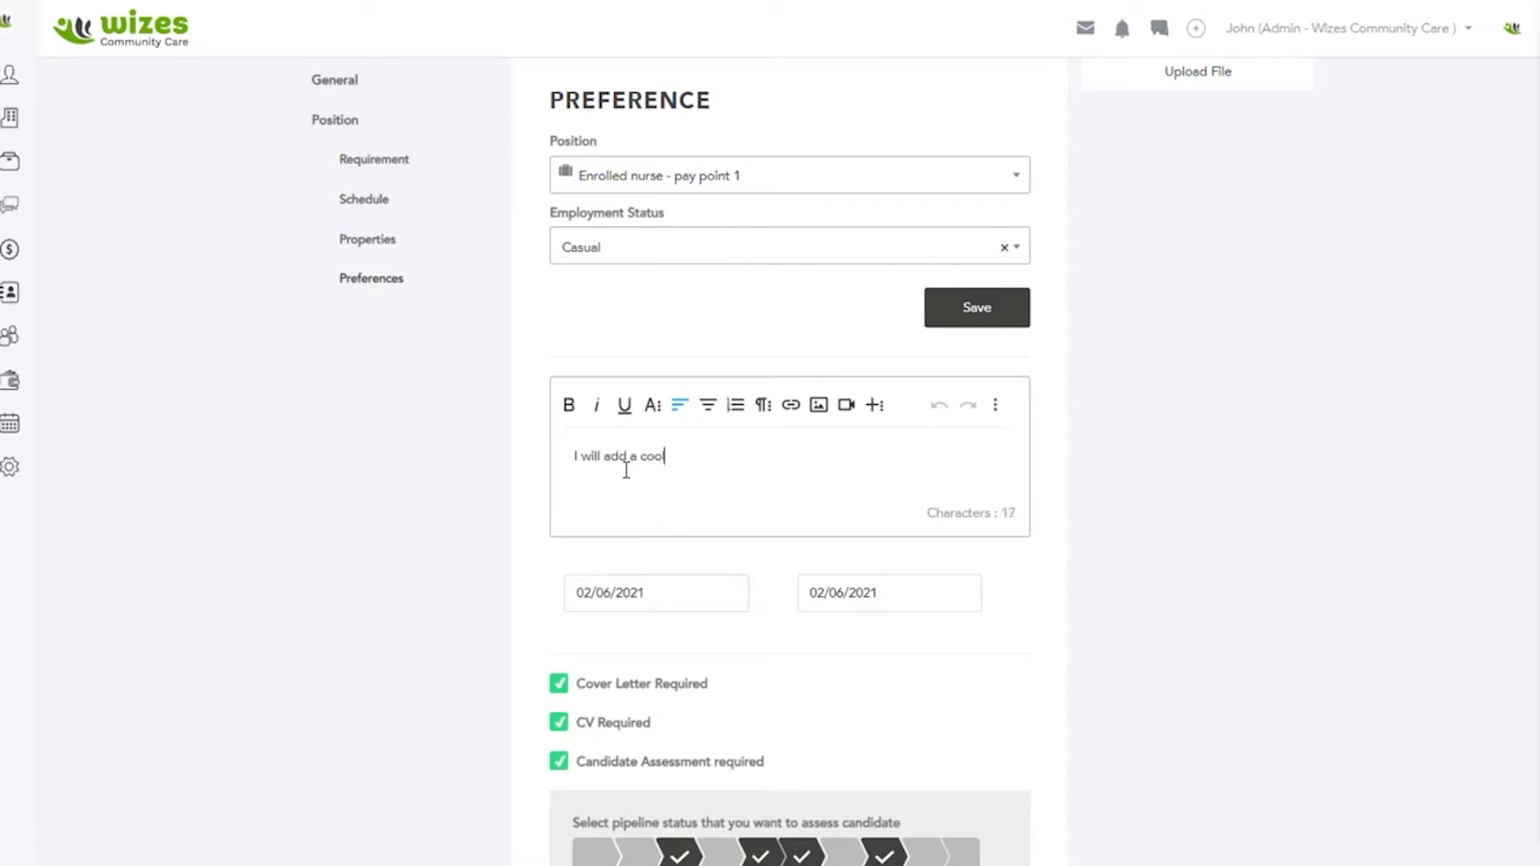
{"action": "type", "text": "l description......."}
Step: Set the job's open date to 02/06/2021
{"action": "left_click", "coordinate": [659, 592]}
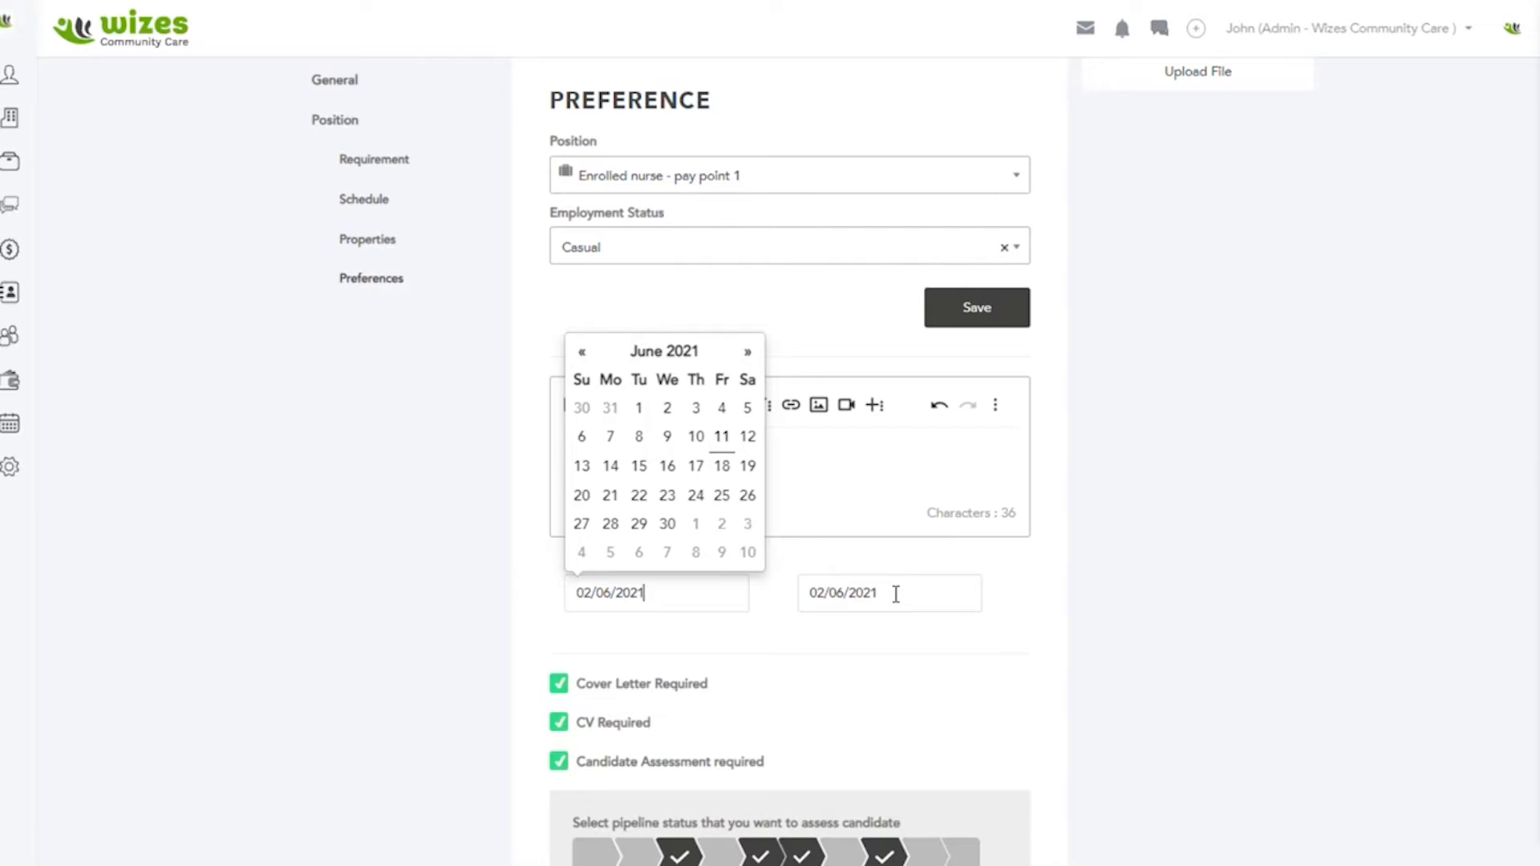
{"action": "left_click", "coordinate": [899, 625]}
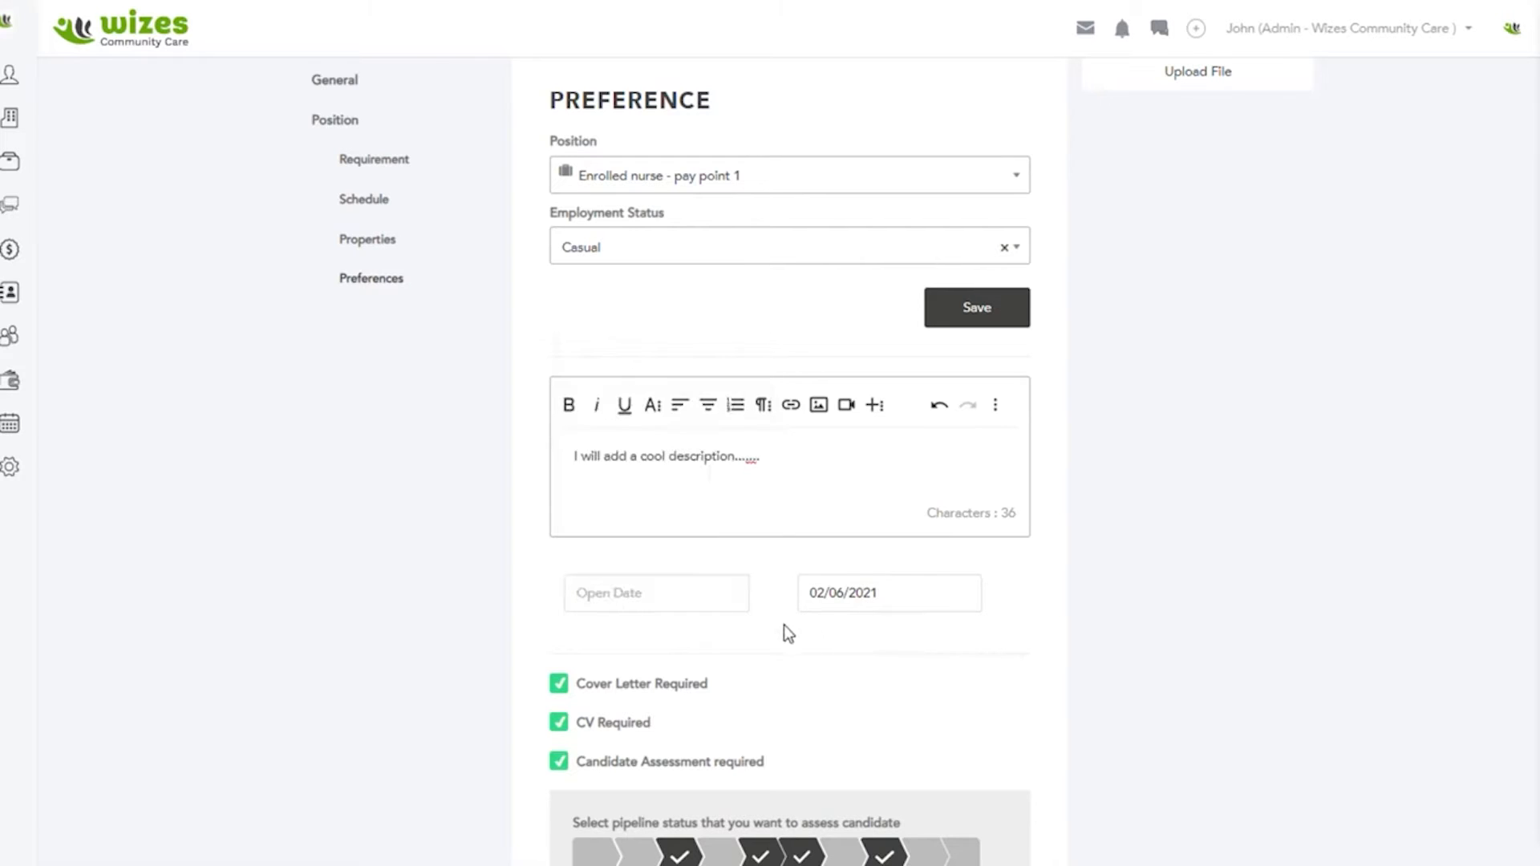
{"action": "left_click", "coordinate": [624, 598]}
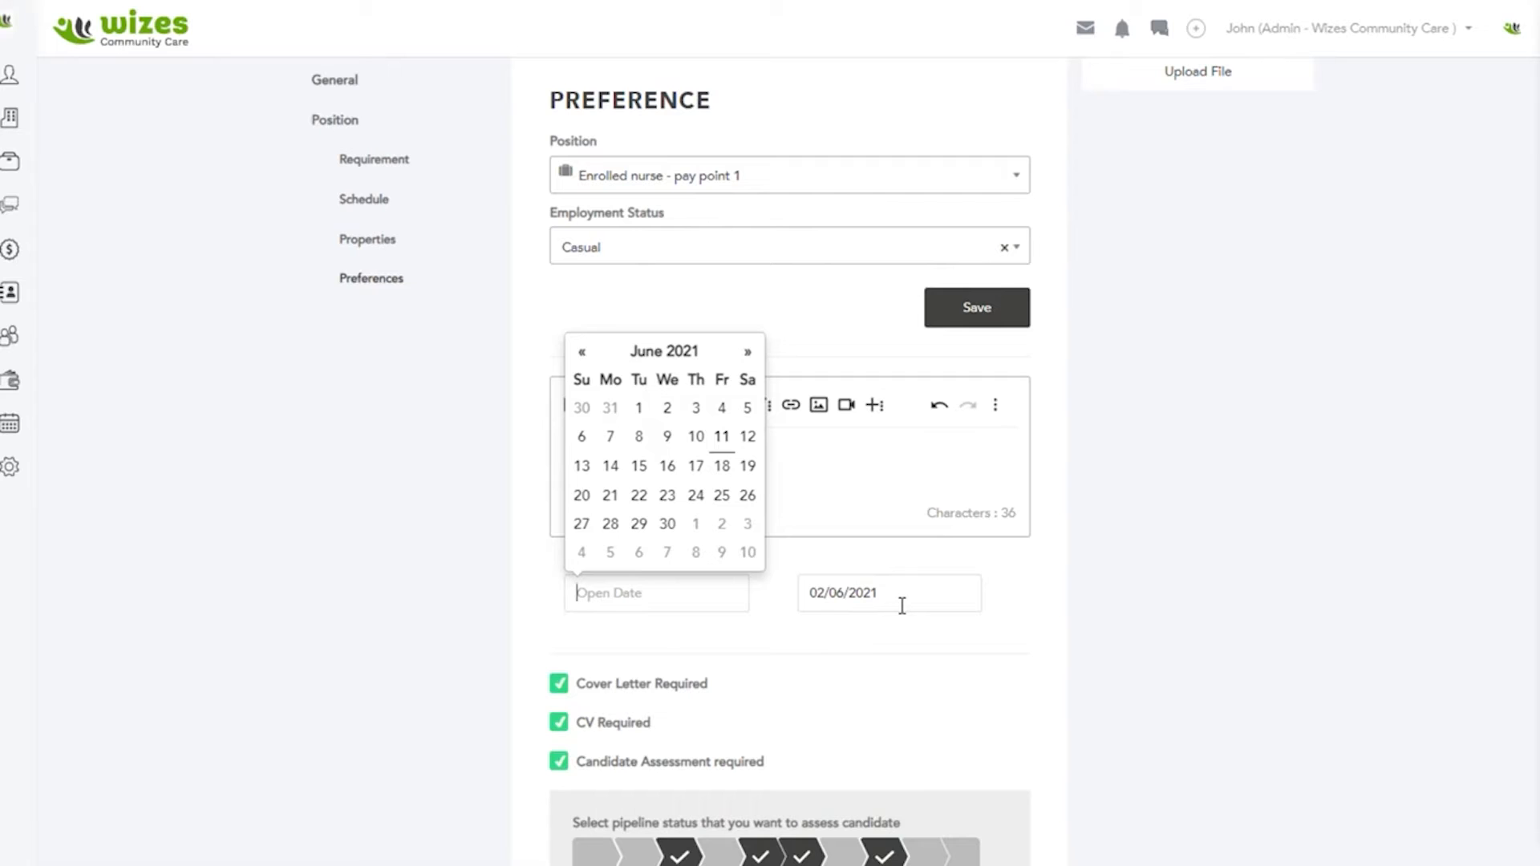
{"action": "left_click", "coordinate": [660, 413]}
Step: View the candidate assessment settings for the Induction pipeline status and close them without overwriting
{"action": "scroll", "coordinate": [835, 661], "scroll_direction": "down", "scroll_amount": 3}
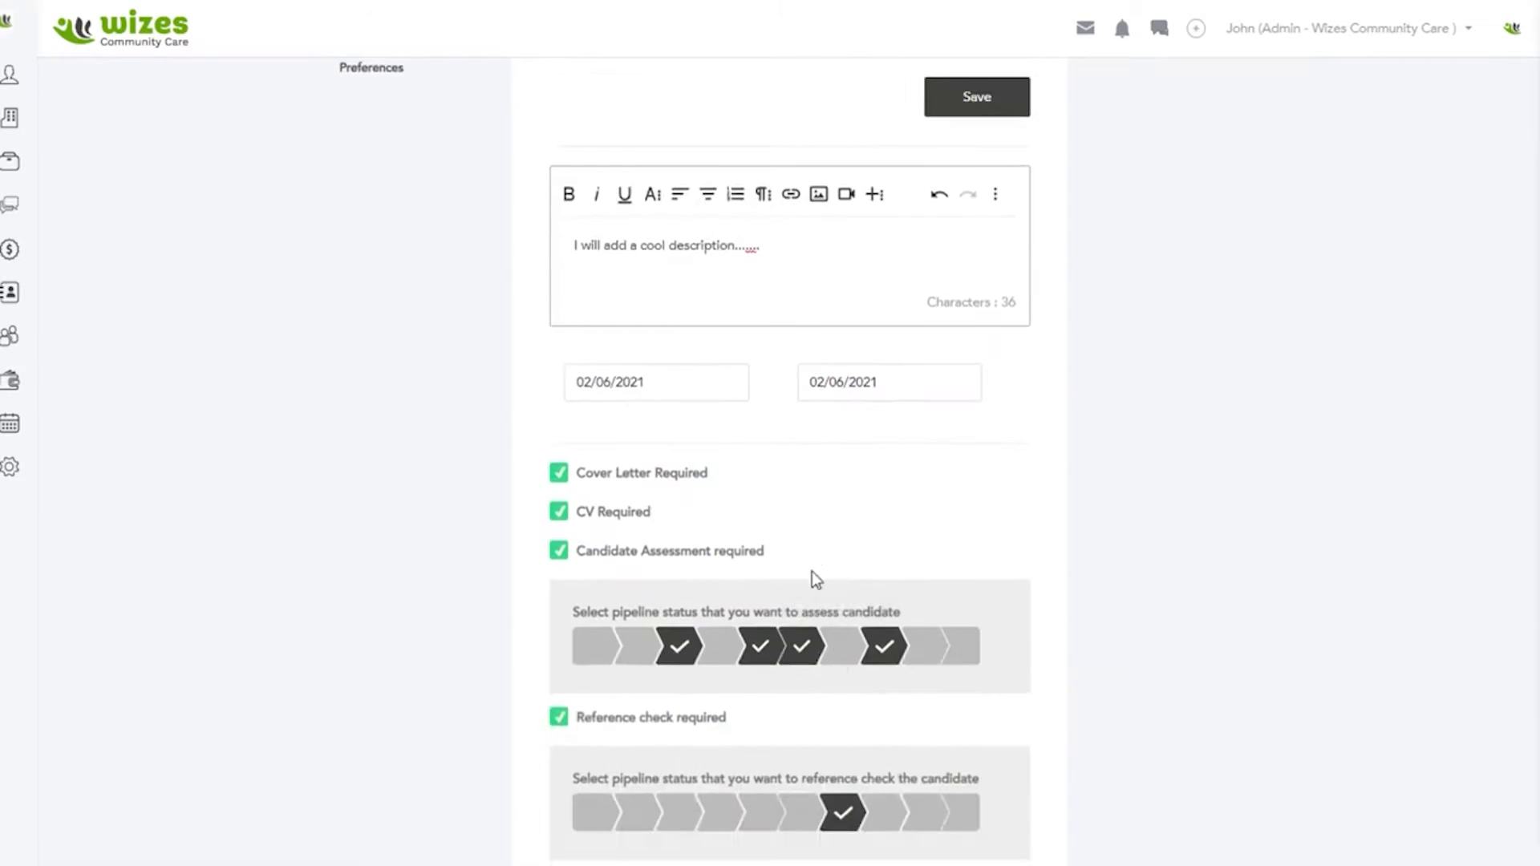
{"action": "scroll", "coordinate": [809, 526], "scroll_direction": "down", "scroll_amount": 1}
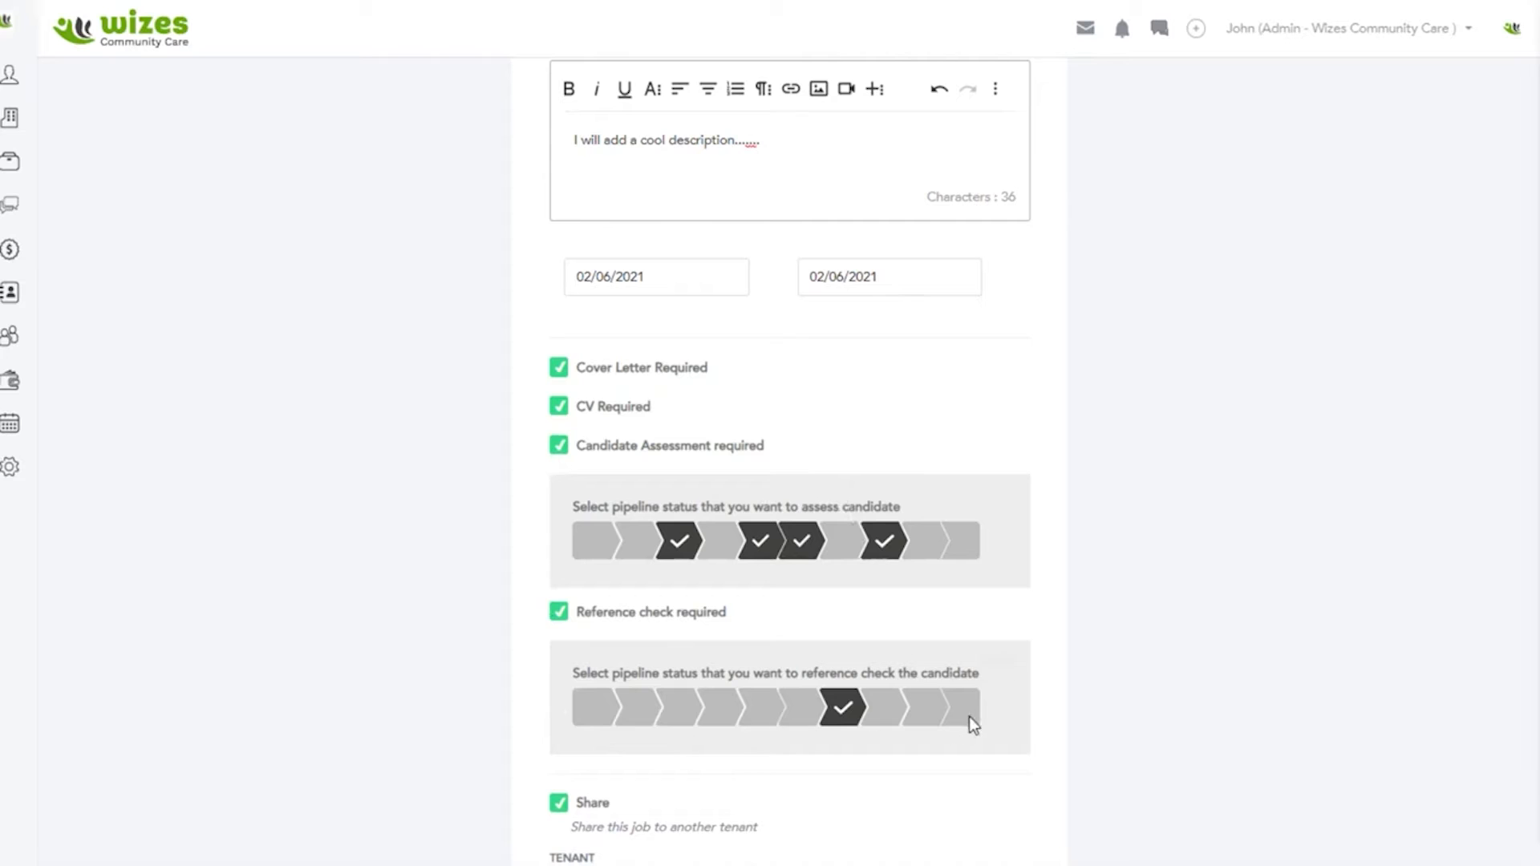
{"action": "scroll", "coordinate": [968, 701], "scroll_direction": "down", "scroll_amount": 2}
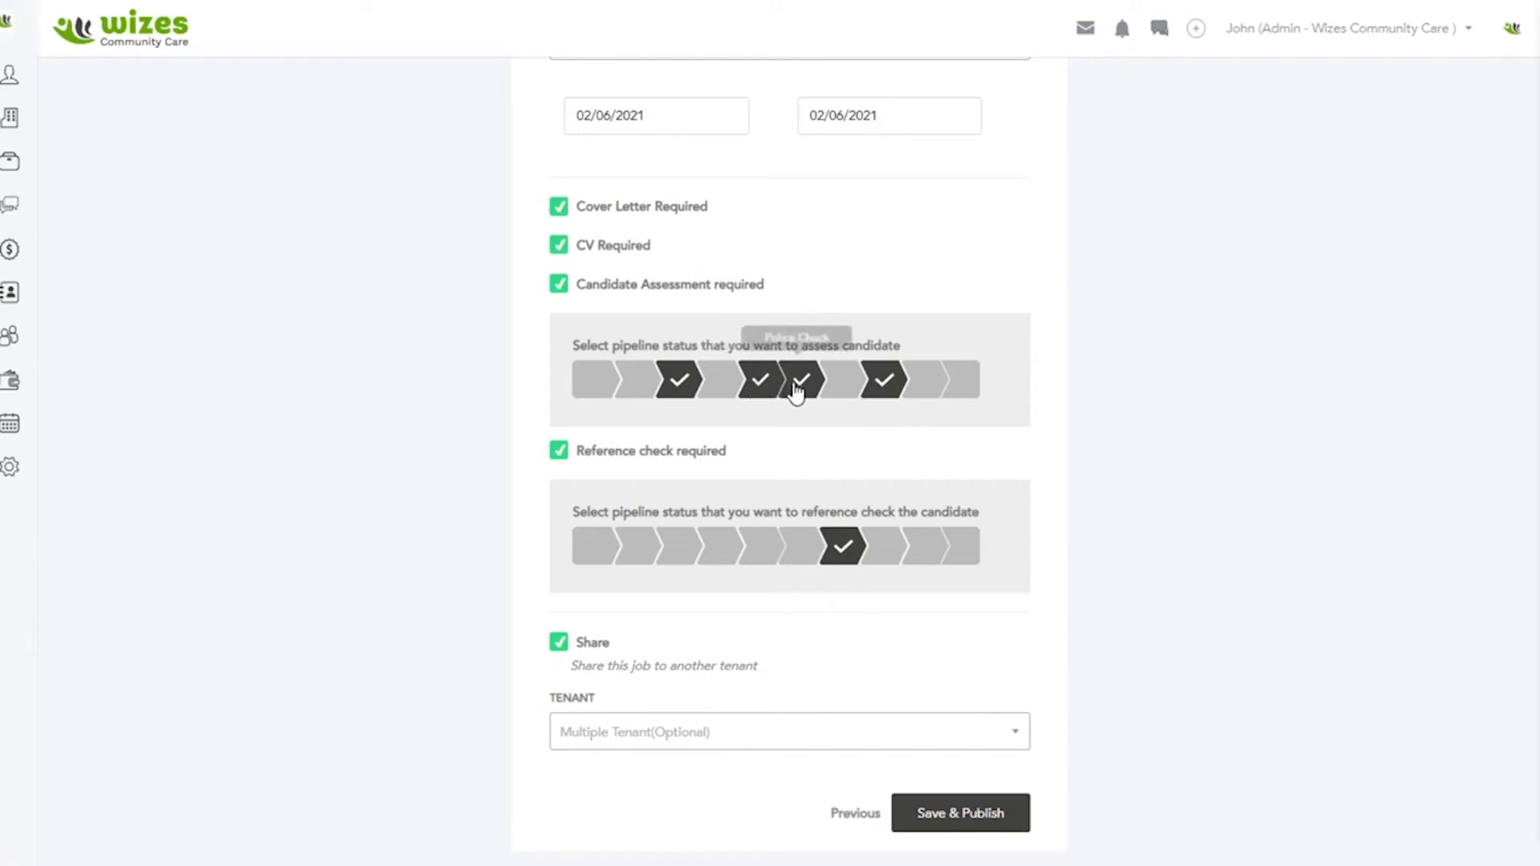
{"action": "left_click", "coordinate": [881, 384]}
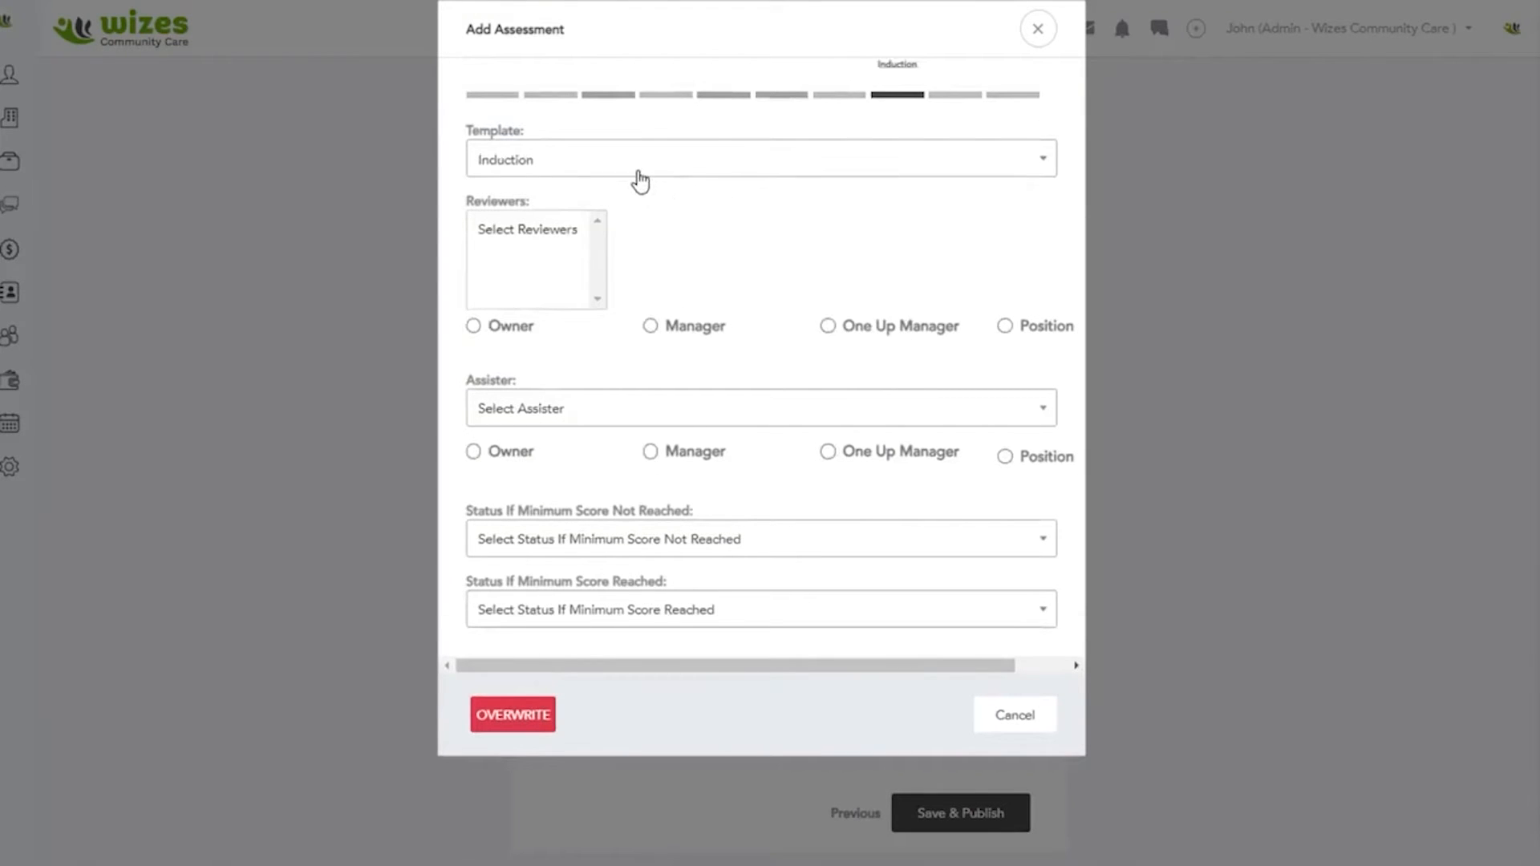
{"action": "left_click", "coordinate": [1035, 39]}
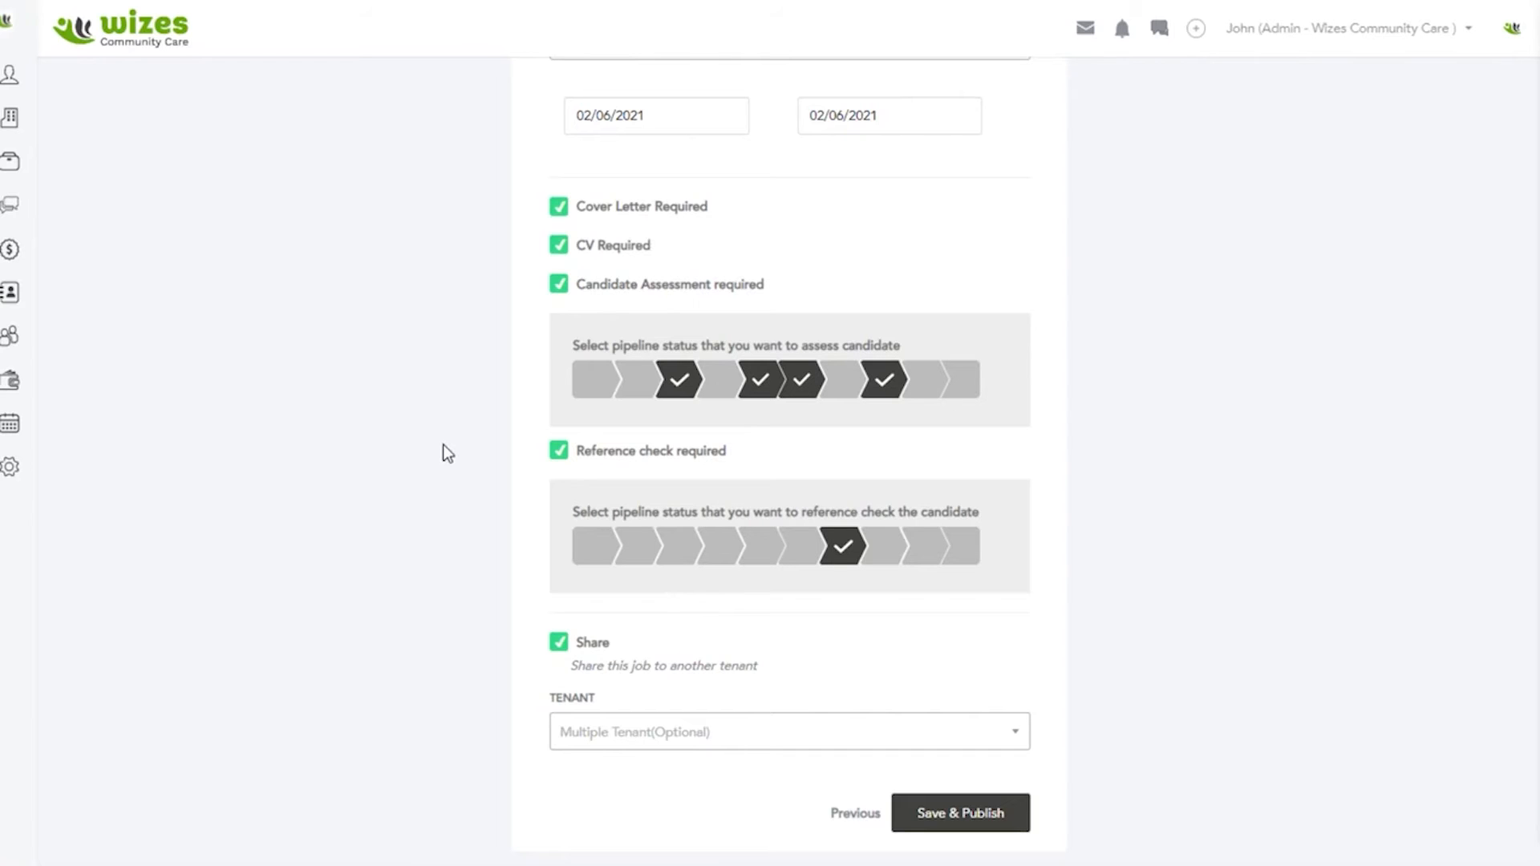
Step: View the template choices for the Confirm Working With Children assessment, then close it without overwriting
{"action": "left_click", "coordinate": [763, 395]}
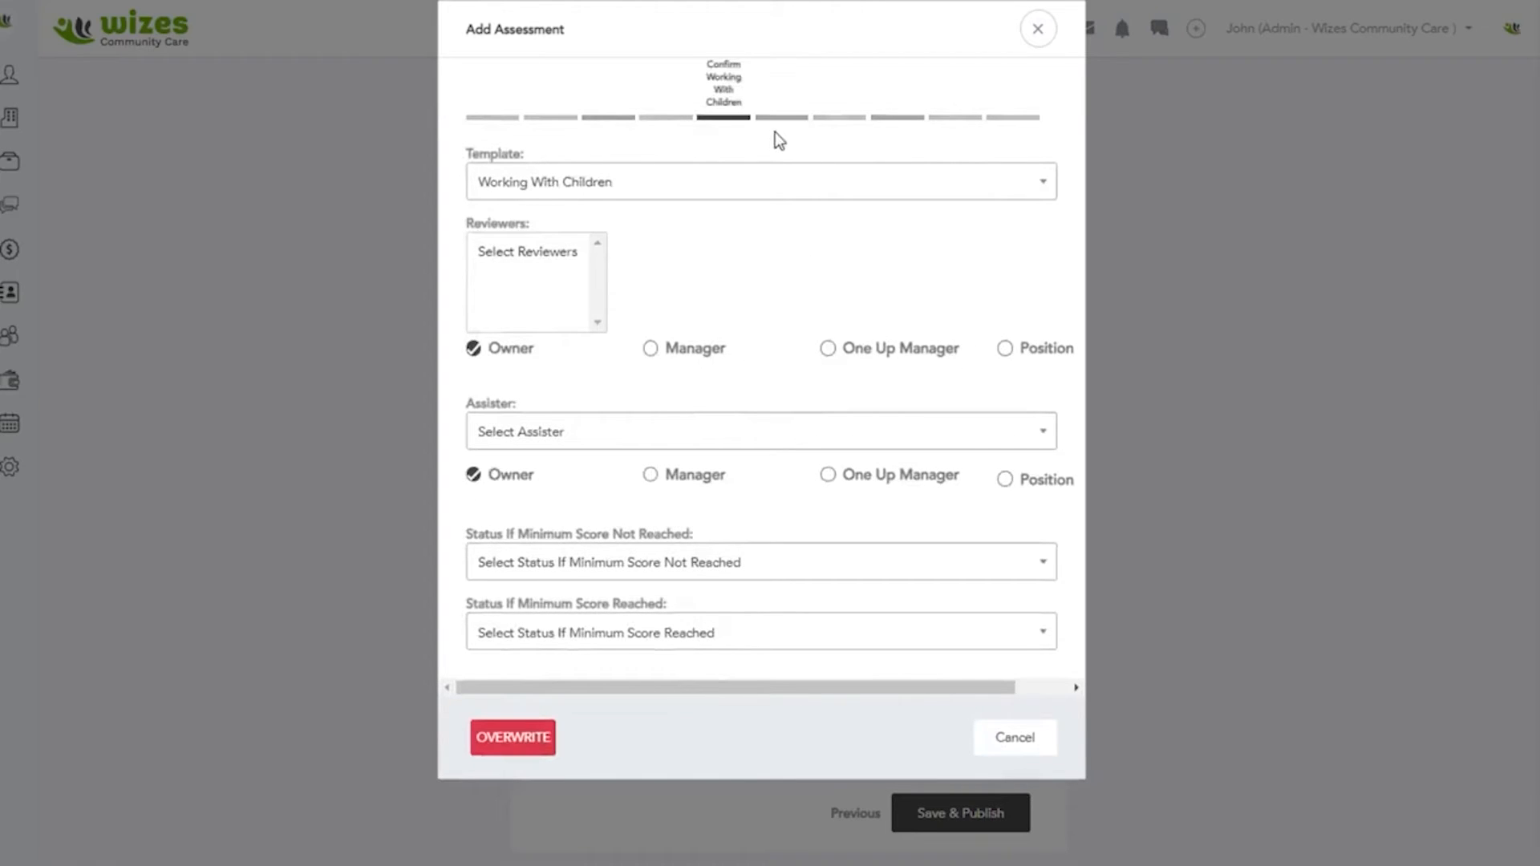
{"action": "left_click", "coordinate": [746, 192]}
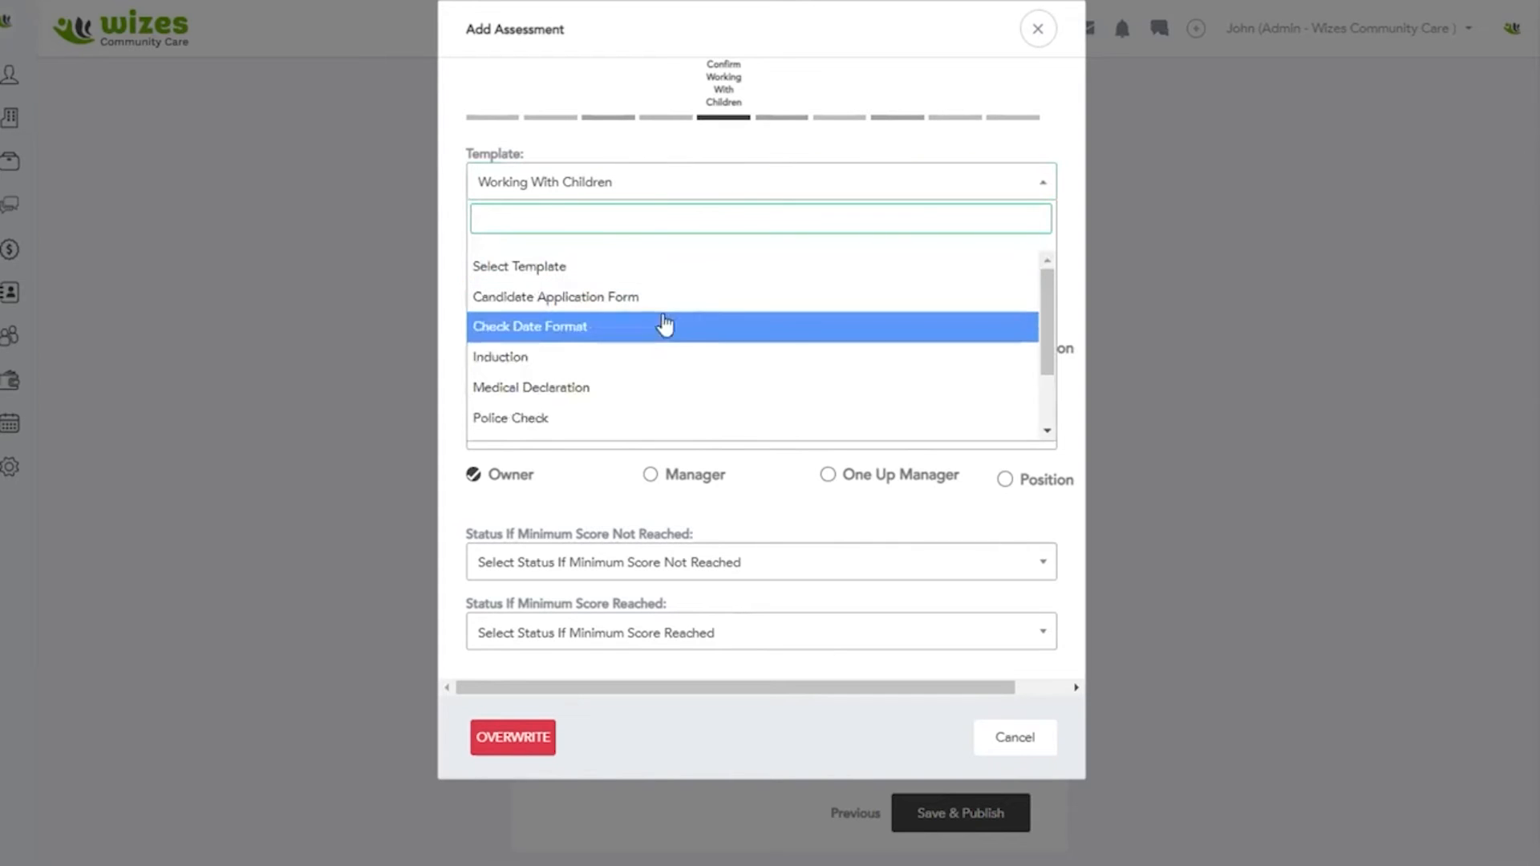
{"action": "left_click", "coordinate": [1032, 41]}
{"action": "left_click", "coordinate": [1033, 40]}
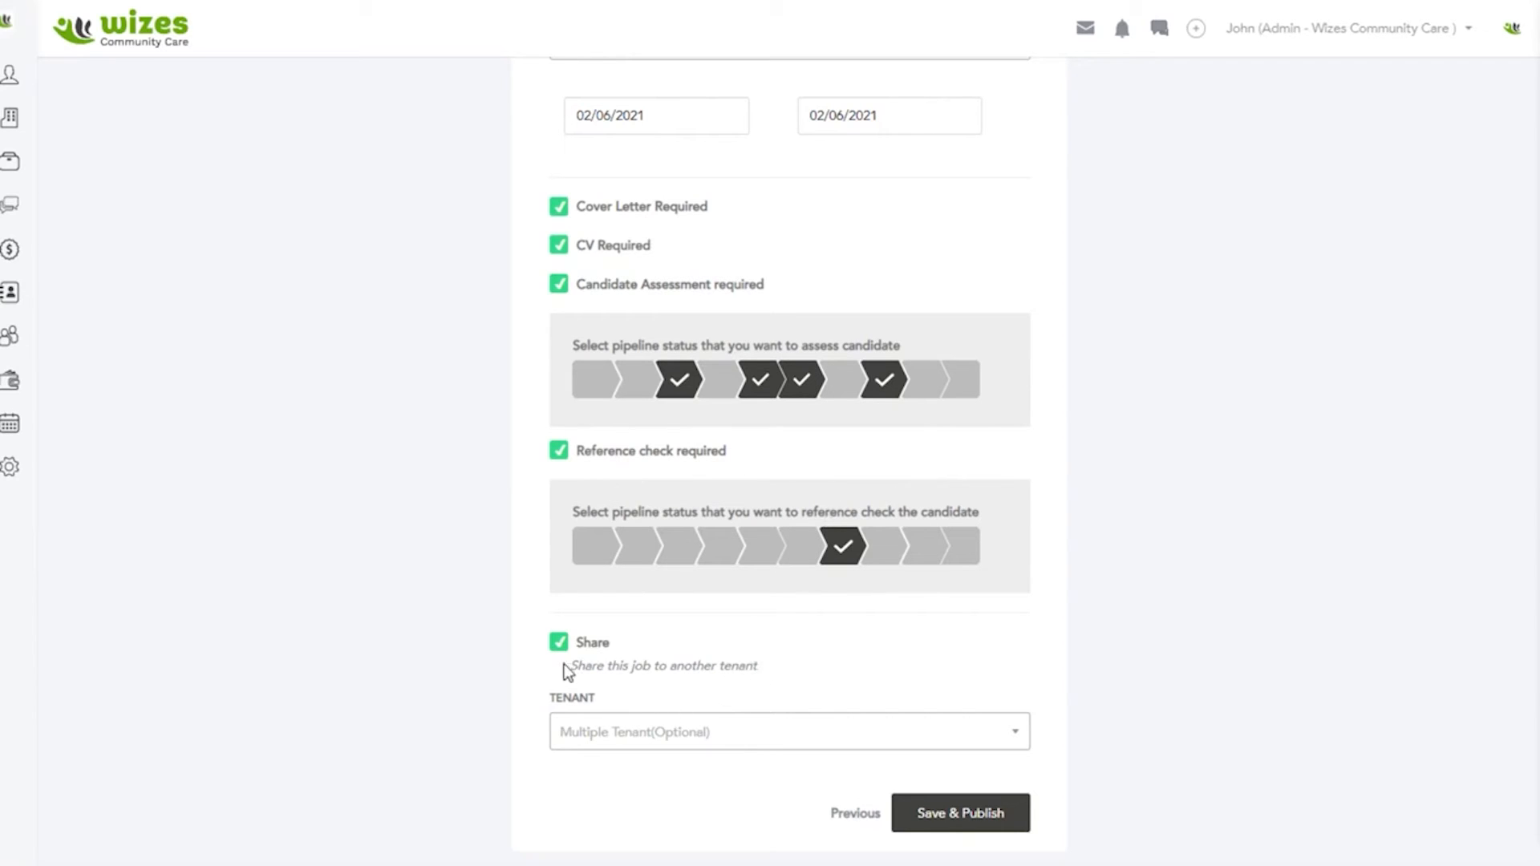
Step: Review the job's preferences, including its description, dates, candidate assessment statuses and reference check
{"action": "scroll", "coordinate": [637, 634], "scroll_direction": "up", "scroll_amount": 1}
{"action": "scroll", "coordinate": [637, 634], "scroll_direction": "down", "scroll_amount": 1}
{"action": "scroll", "coordinate": [658, 651], "scroll_direction": "up", "scroll_amount": 8}
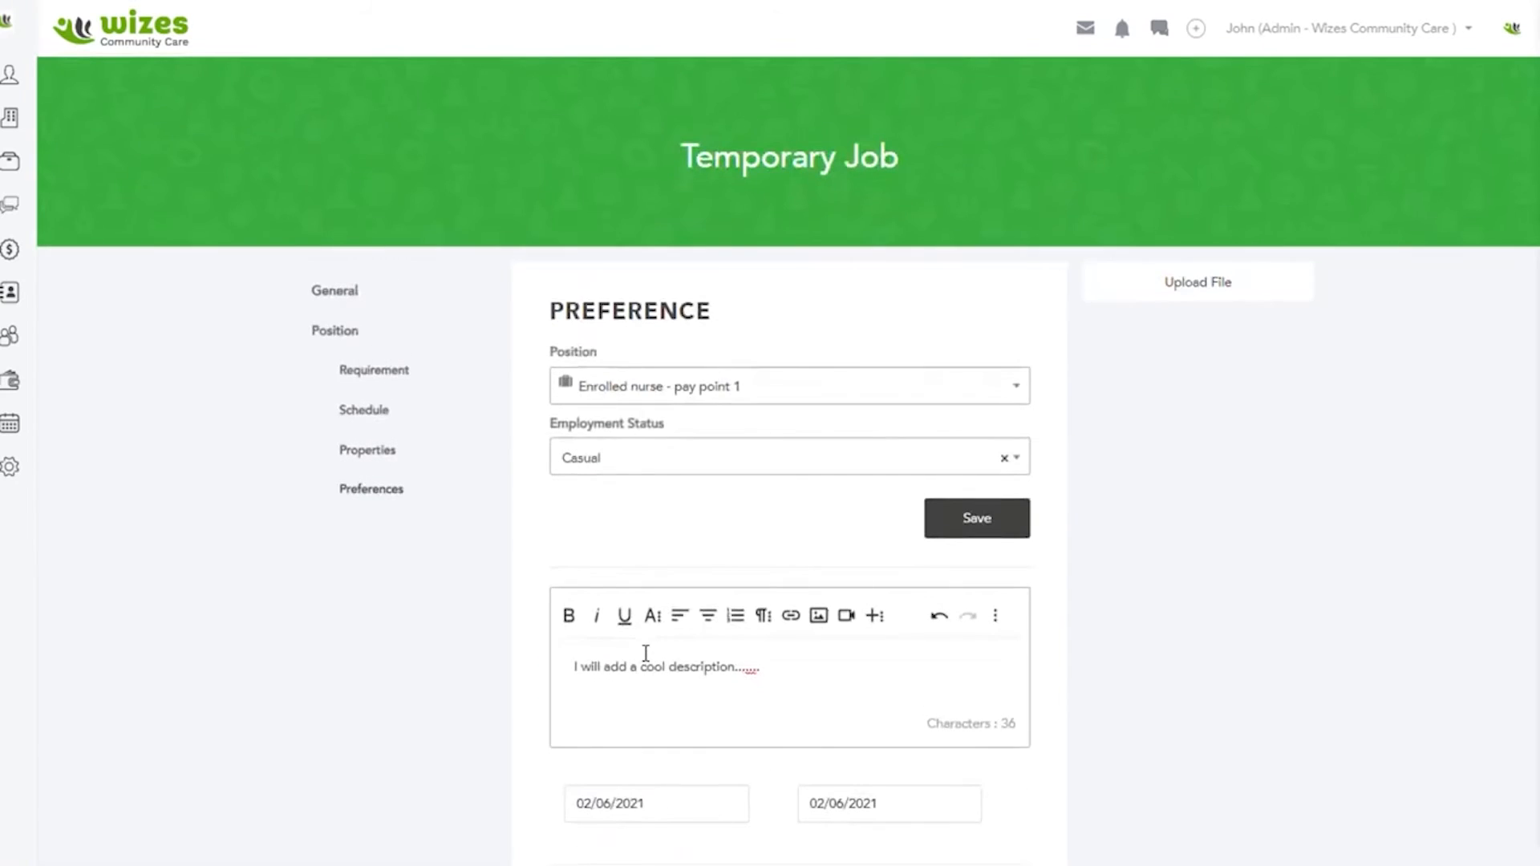
{"action": "scroll", "coordinate": [646, 654], "scroll_direction": "down", "scroll_amount": 3}
{"action": "scroll", "coordinate": [773, 597], "scroll_direction": "down", "scroll_amount": 4}
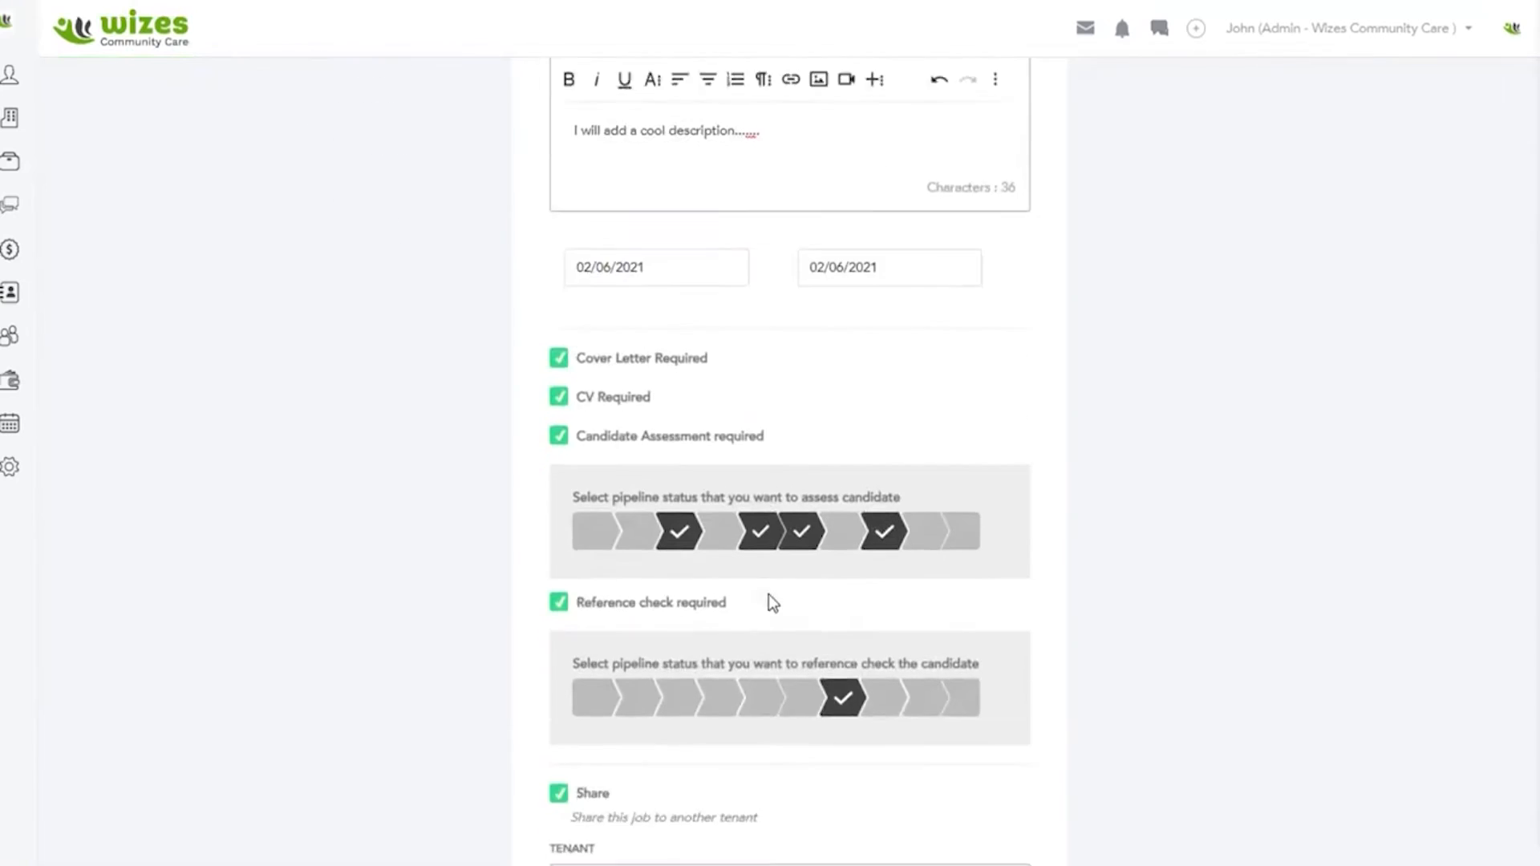
{"action": "scroll", "coordinate": [772, 603], "scroll_direction": "down", "scroll_amount": 1}
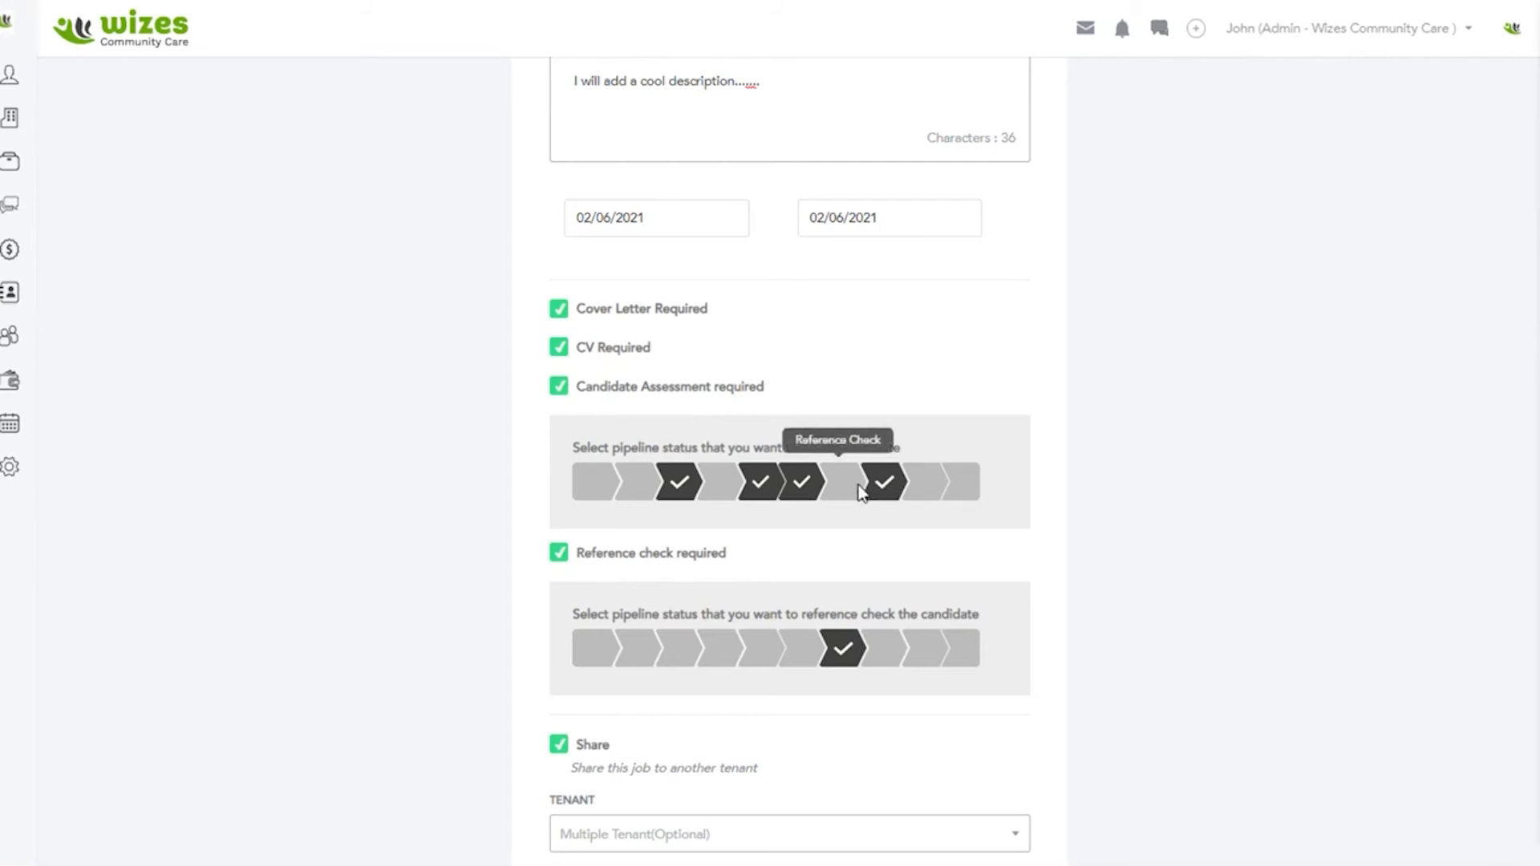
{"action": "scroll", "coordinate": [858, 491], "scroll_direction": "down", "scroll_amount": 2}
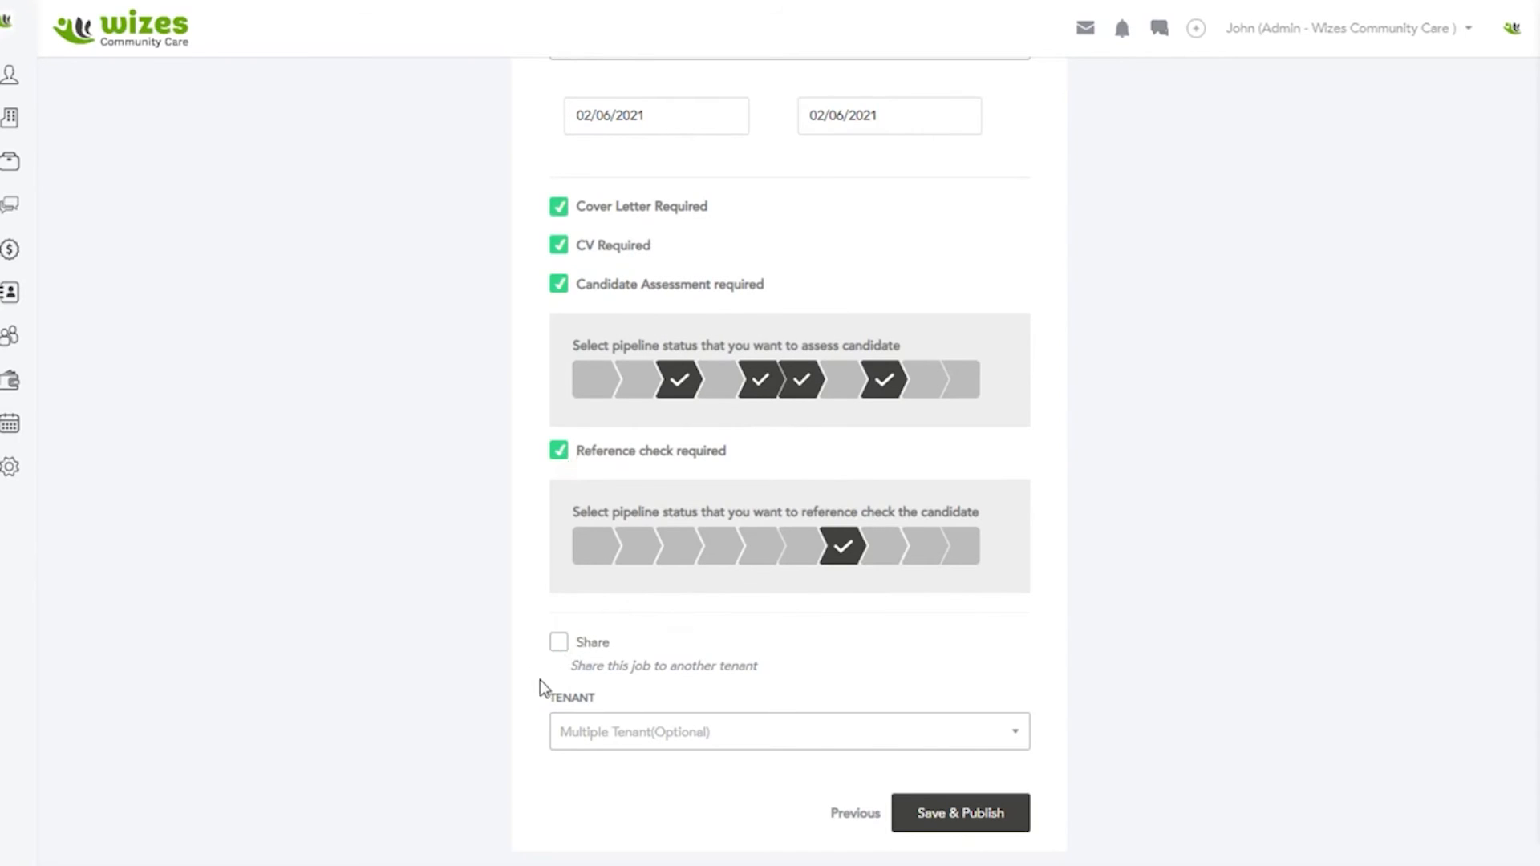
Step: Turn off sharing the job with another tenant, leaving no tenant selected
{"action": "left_click", "coordinate": [558, 643]}
{"action": "left_click", "coordinate": [640, 734]}
{"action": "left_click", "coordinate": [513, 746]}
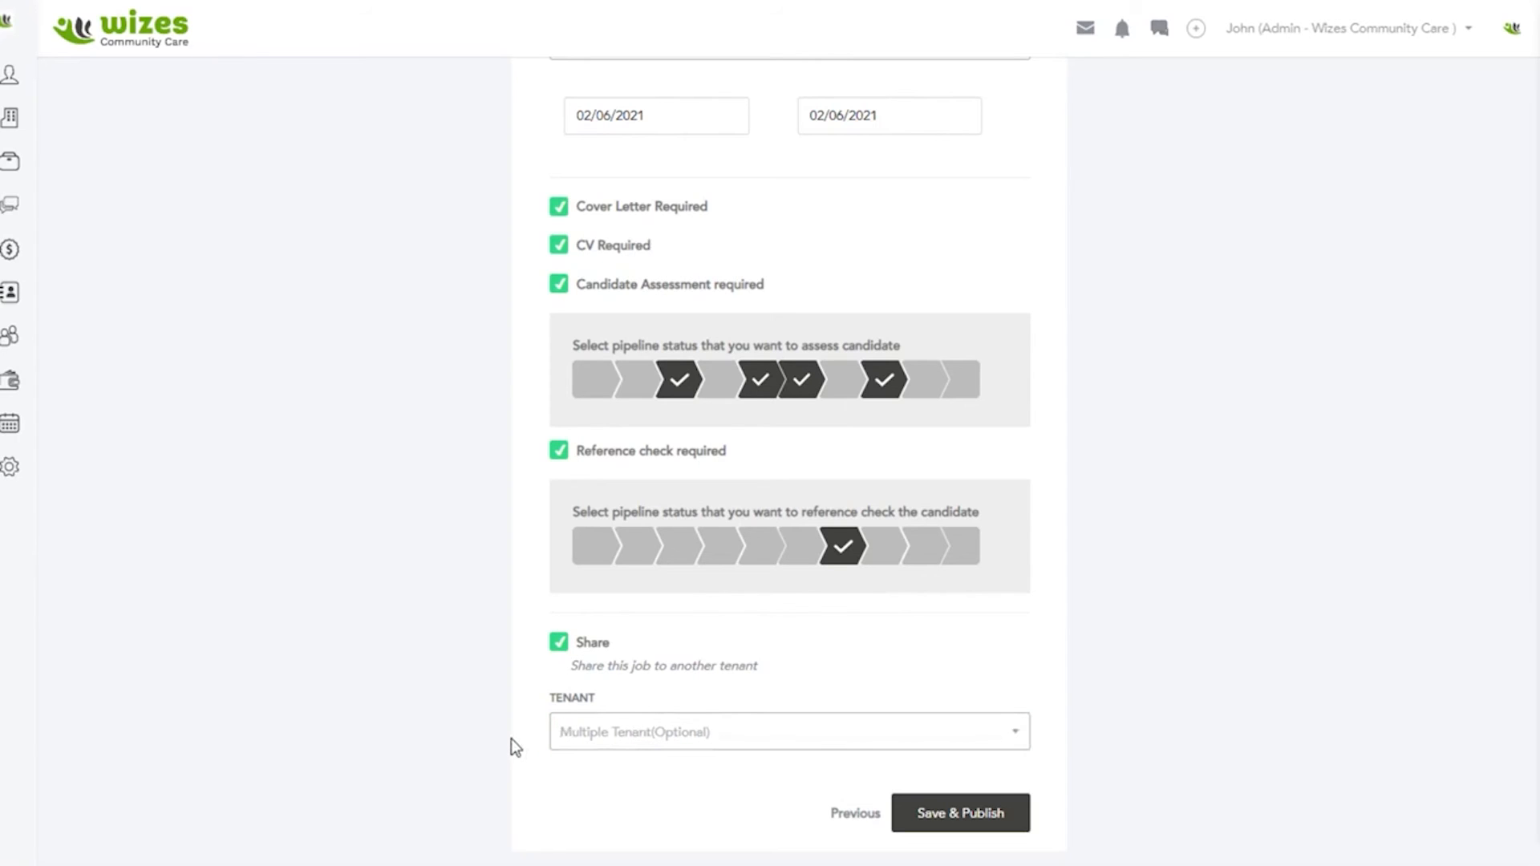
{"action": "left_click", "coordinate": [557, 643]}
{"action": "left_click", "coordinate": [955, 815]}
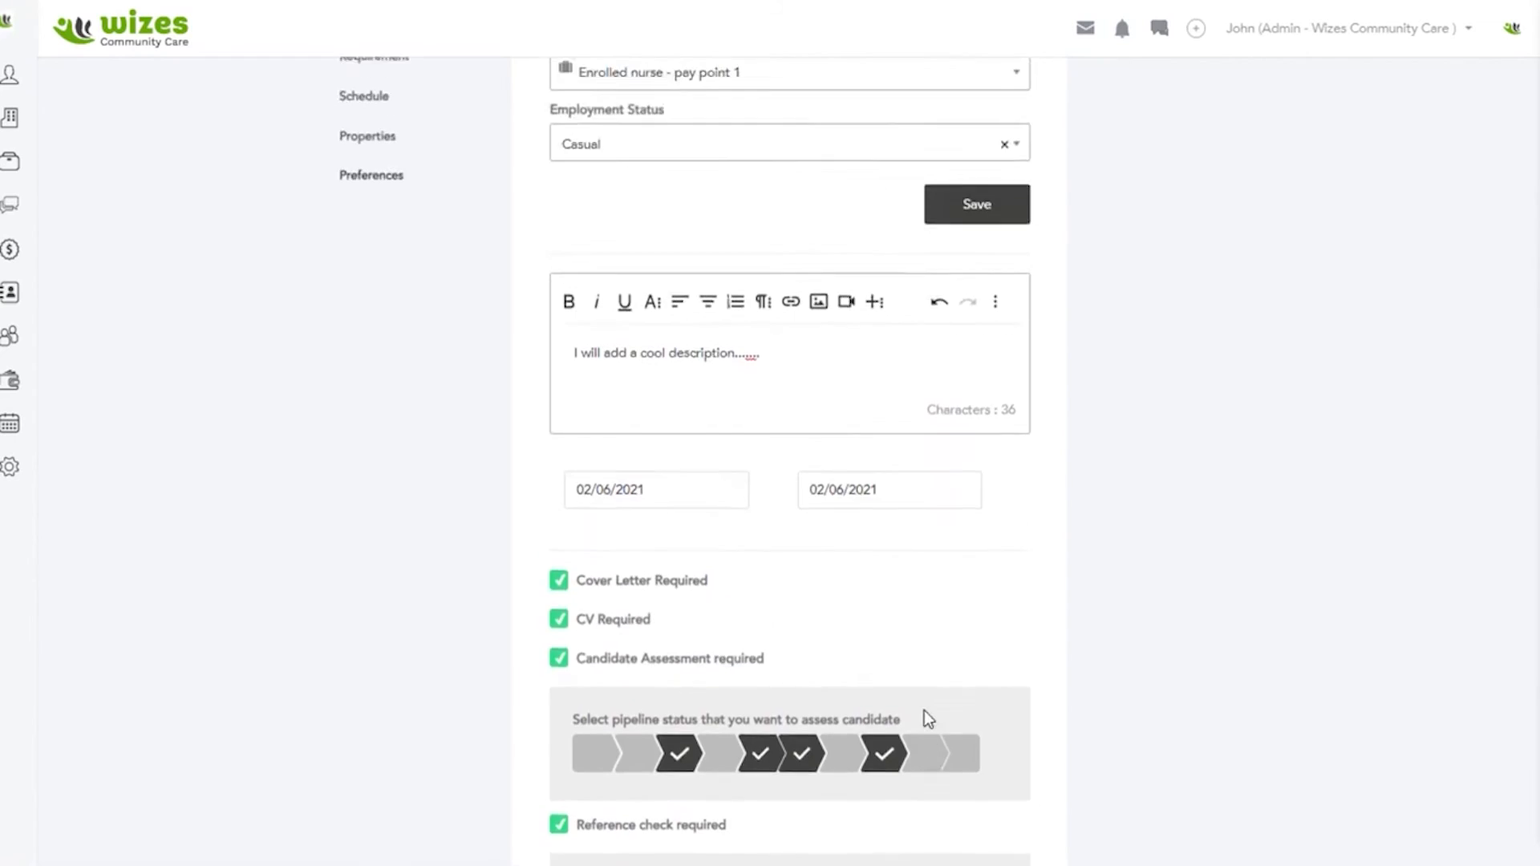
Step: Return to the job's properties and review its period groups and pay and charge rates
{"action": "scroll", "coordinate": [924, 710], "scroll_direction": "down", "scroll_amount": 7}
{"action": "scroll", "coordinate": [926, 706], "scroll_direction": "down", "scroll_amount": 1}
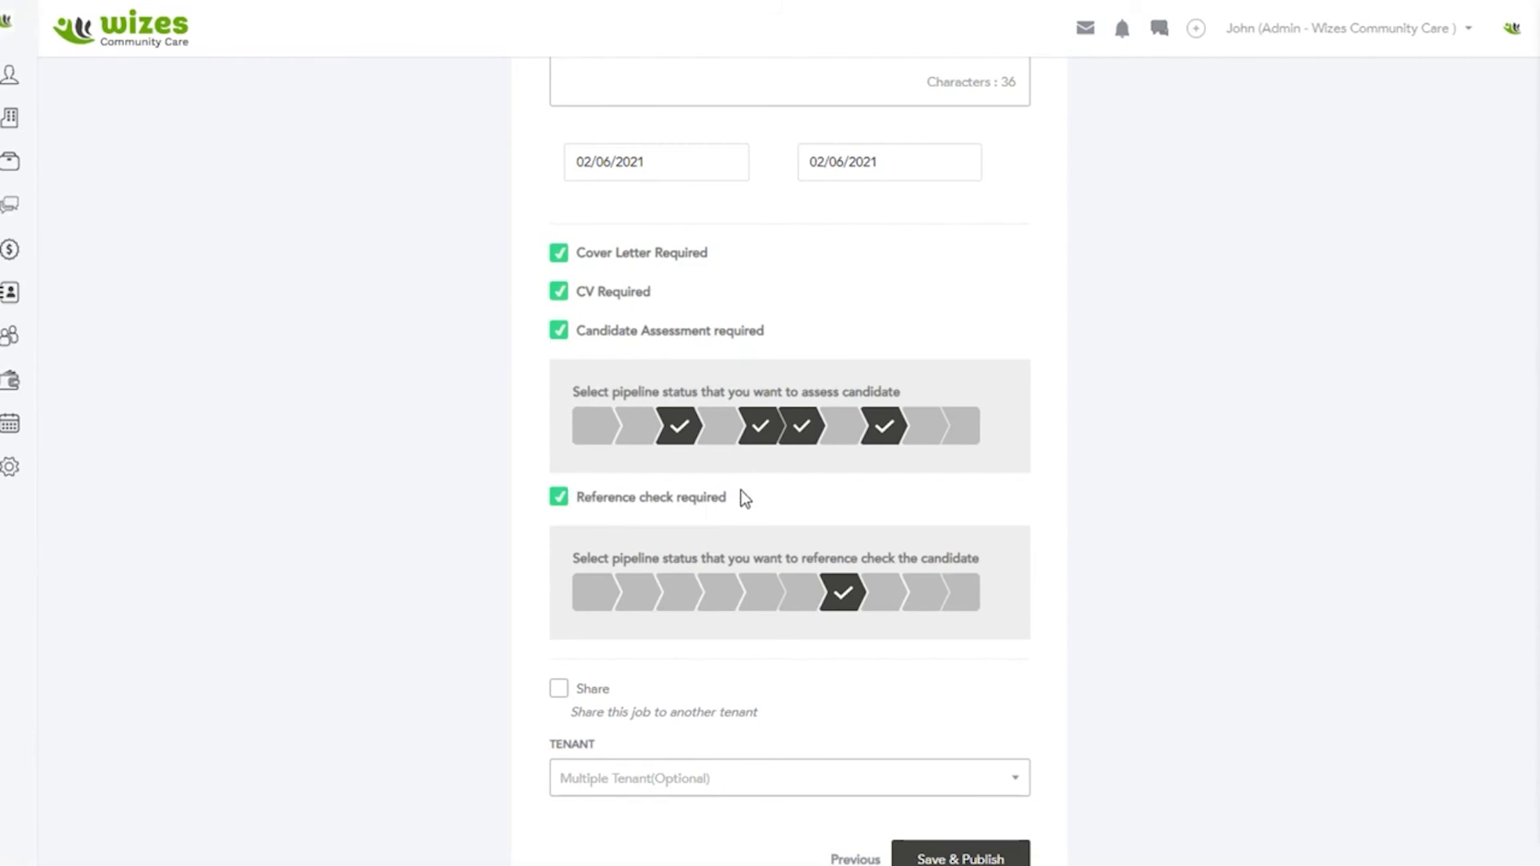
{"action": "scroll", "coordinate": [790, 722], "scroll_direction": "down", "scroll_amount": 1}
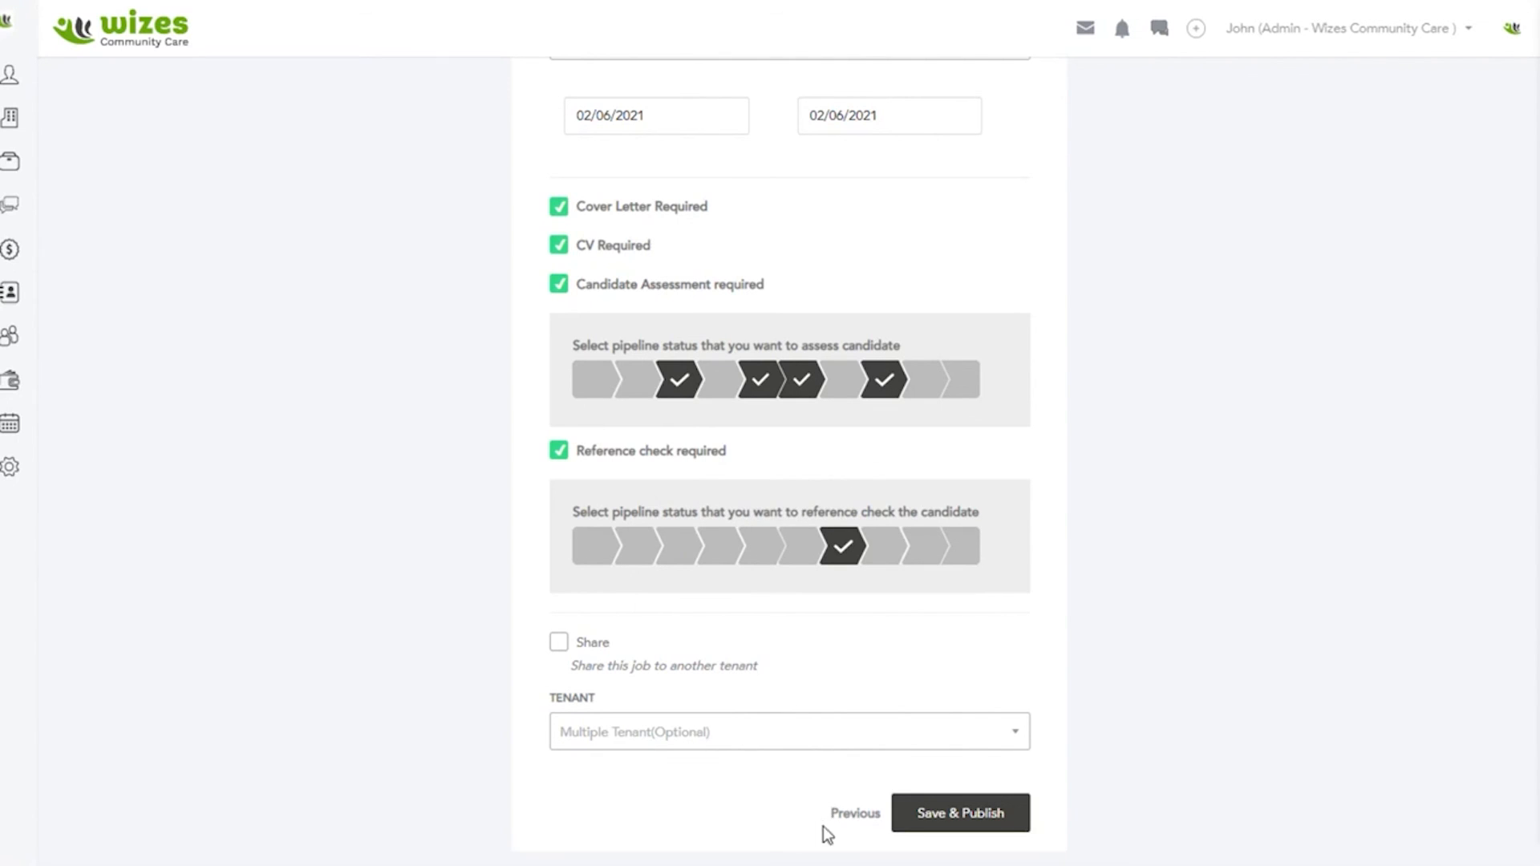
{"action": "left_click", "coordinate": [844, 817]}
{"action": "scroll", "coordinate": [842, 629], "scroll_direction": "up", "scroll_amount": 6}
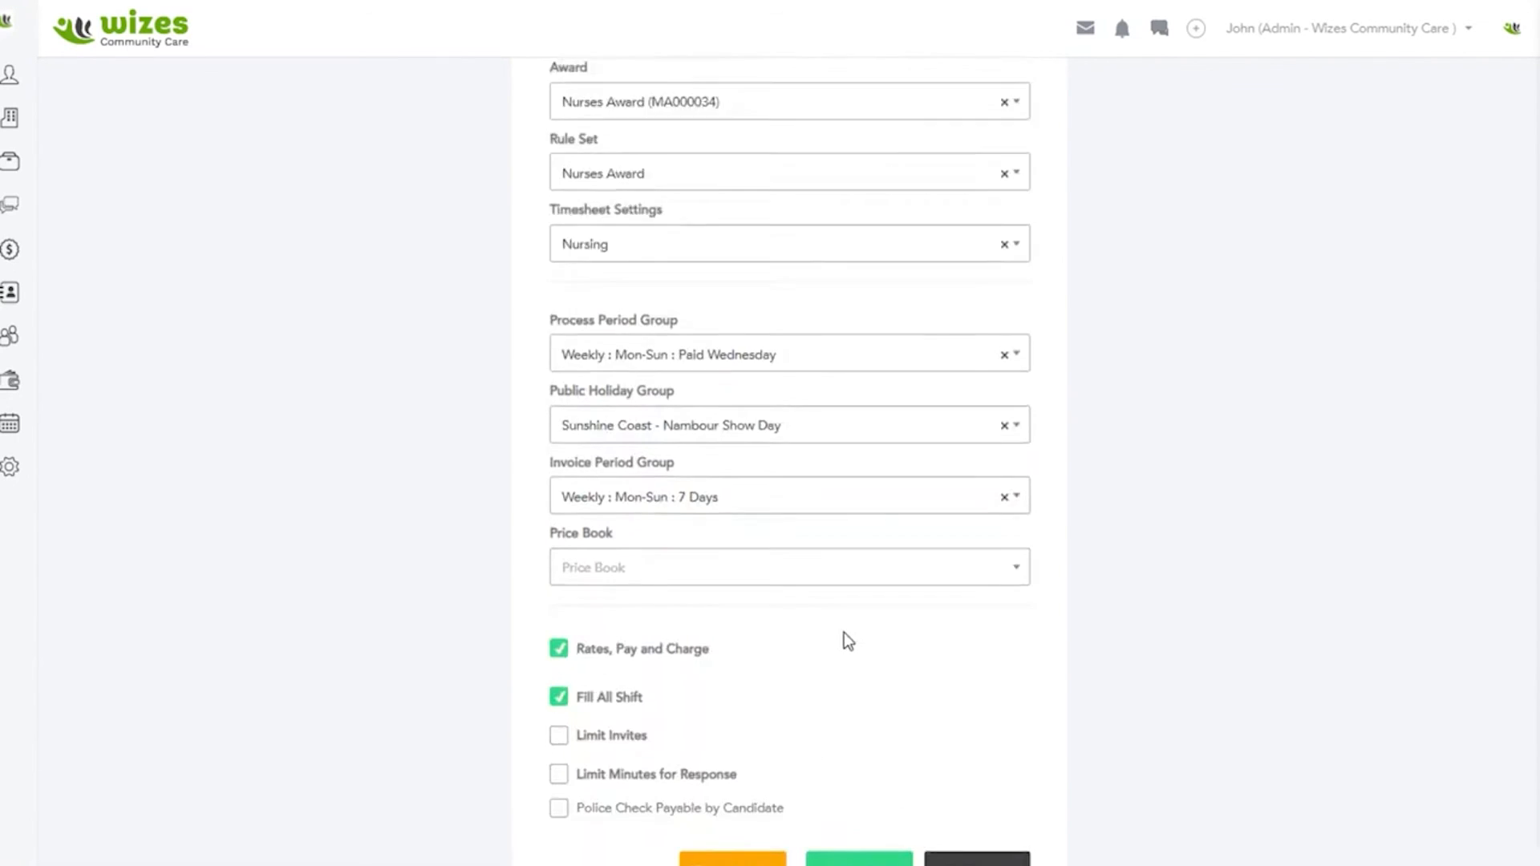
{"action": "scroll", "coordinate": [811, 539], "scroll_direction": "down", "scroll_amount": 8}
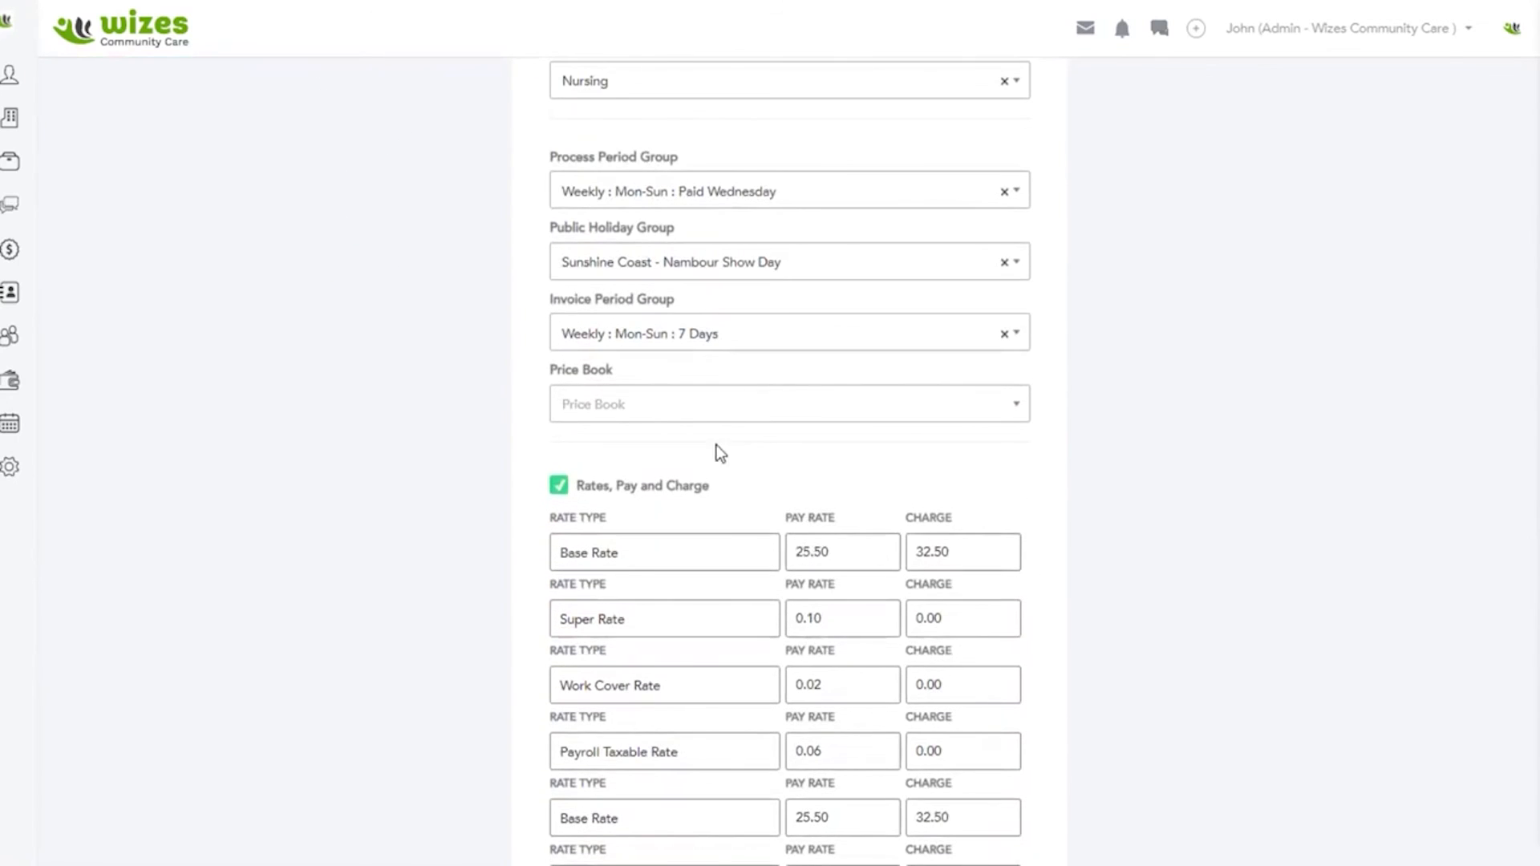
{"action": "scroll", "coordinate": [713, 432], "scroll_direction": "down", "scroll_amount": 6}
Step: Go back to the job's schedule and review its shifts and repeat settings
{"action": "left_click", "coordinate": [632, 818]}
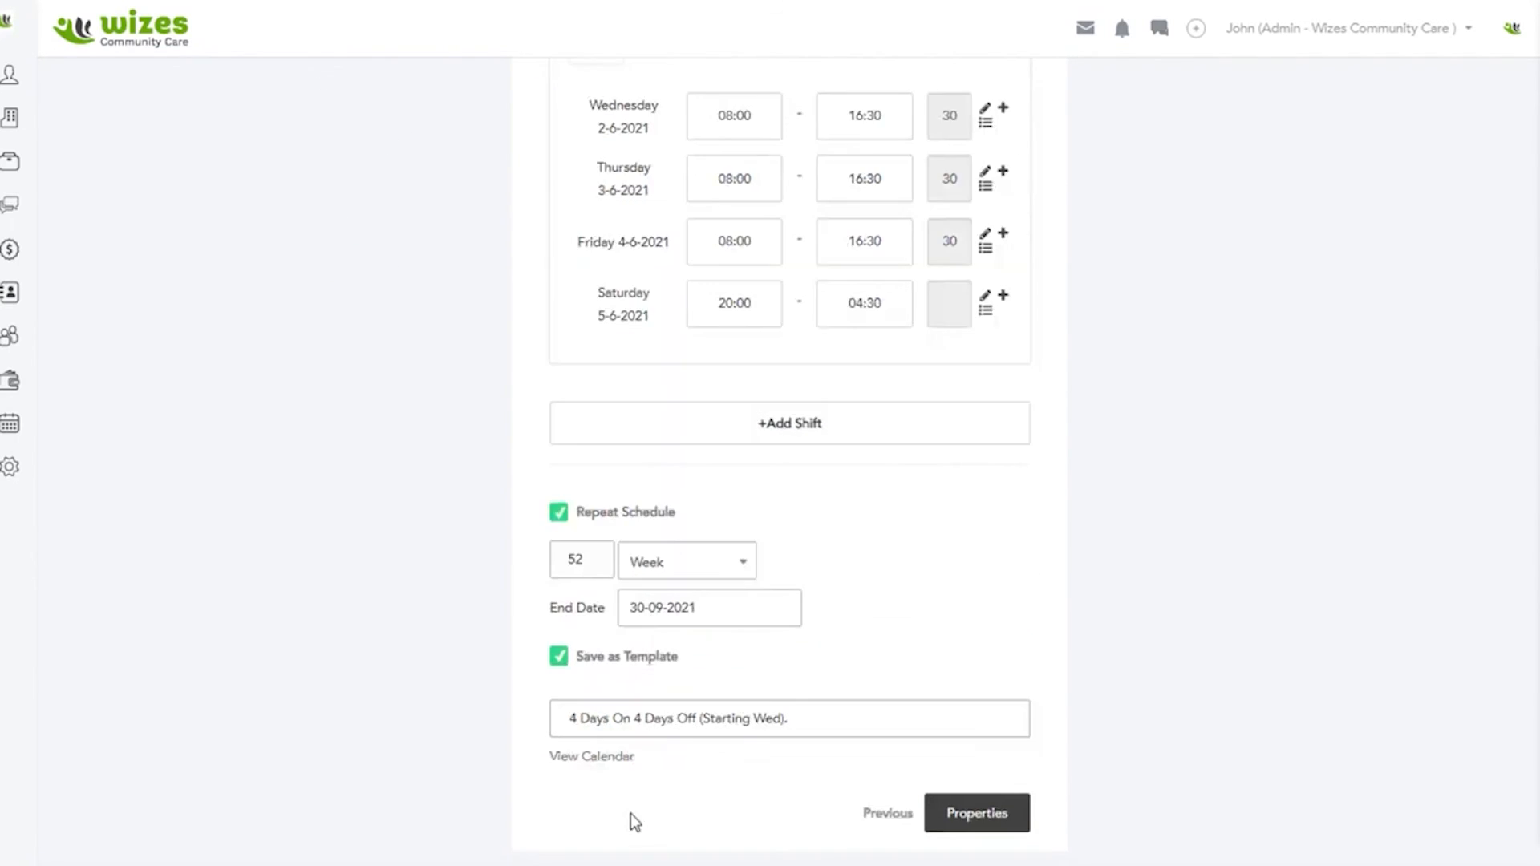
{"action": "scroll", "coordinate": [702, 434], "scroll_direction": "up", "scroll_amount": 3}
{"action": "scroll", "coordinate": [701, 433], "scroll_direction": "down", "scroll_amount": 3}
Step: Go back to the position's requirements and review the quantity, skills, licences and certificates
{"action": "left_click", "coordinate": [889, 813]}
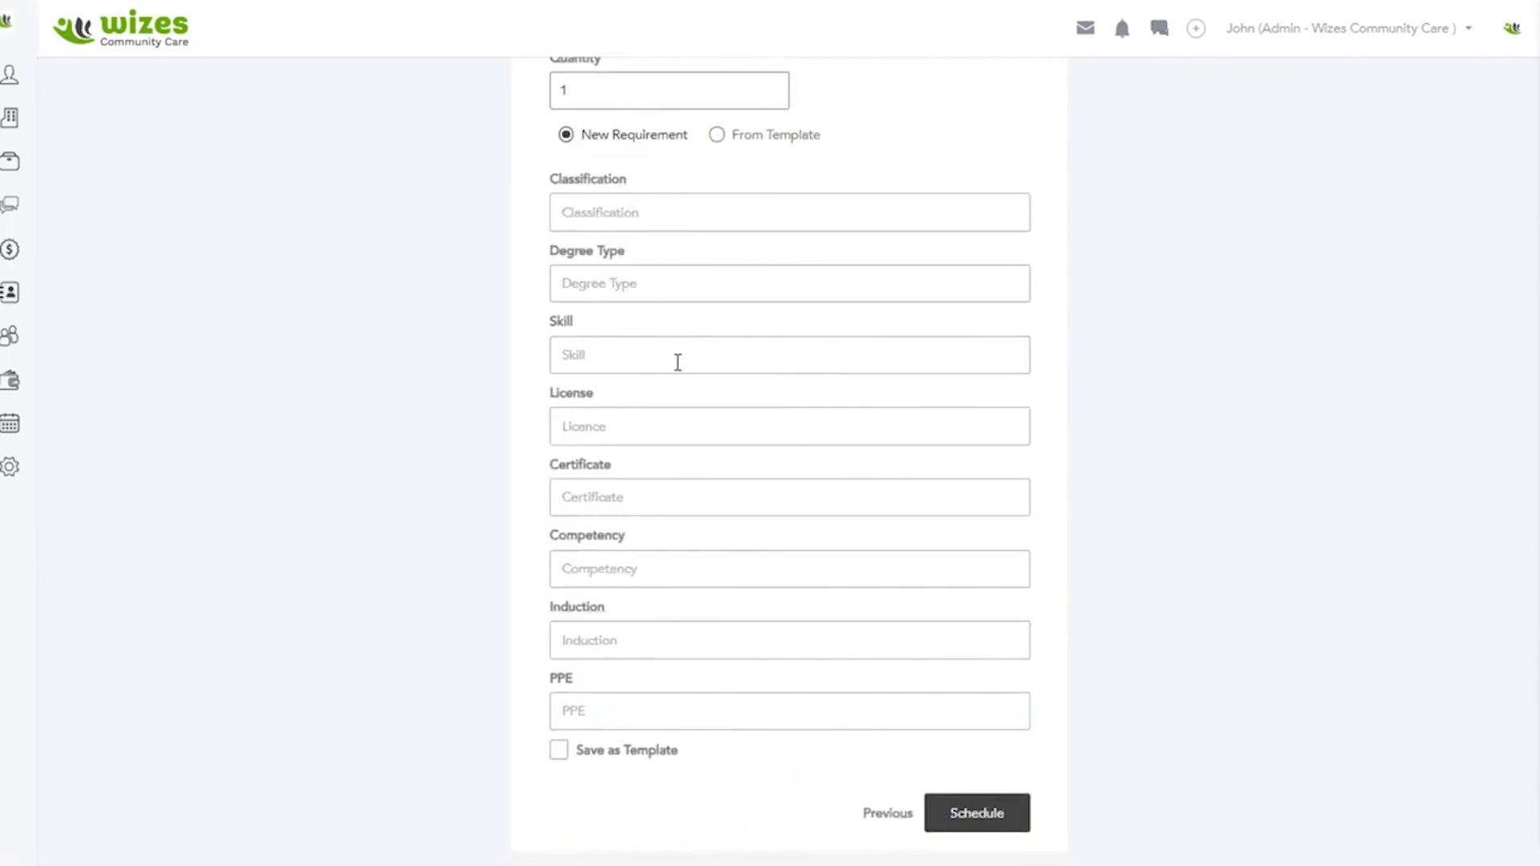
{"action": "scroll", "coordinate": [678, 365], "scroll_direction": "up", "scroll_amount": 2}
{"action": "scroll", "coordinate": [678, 365], "scroll_direction": "down", "scroll_amount": 3}
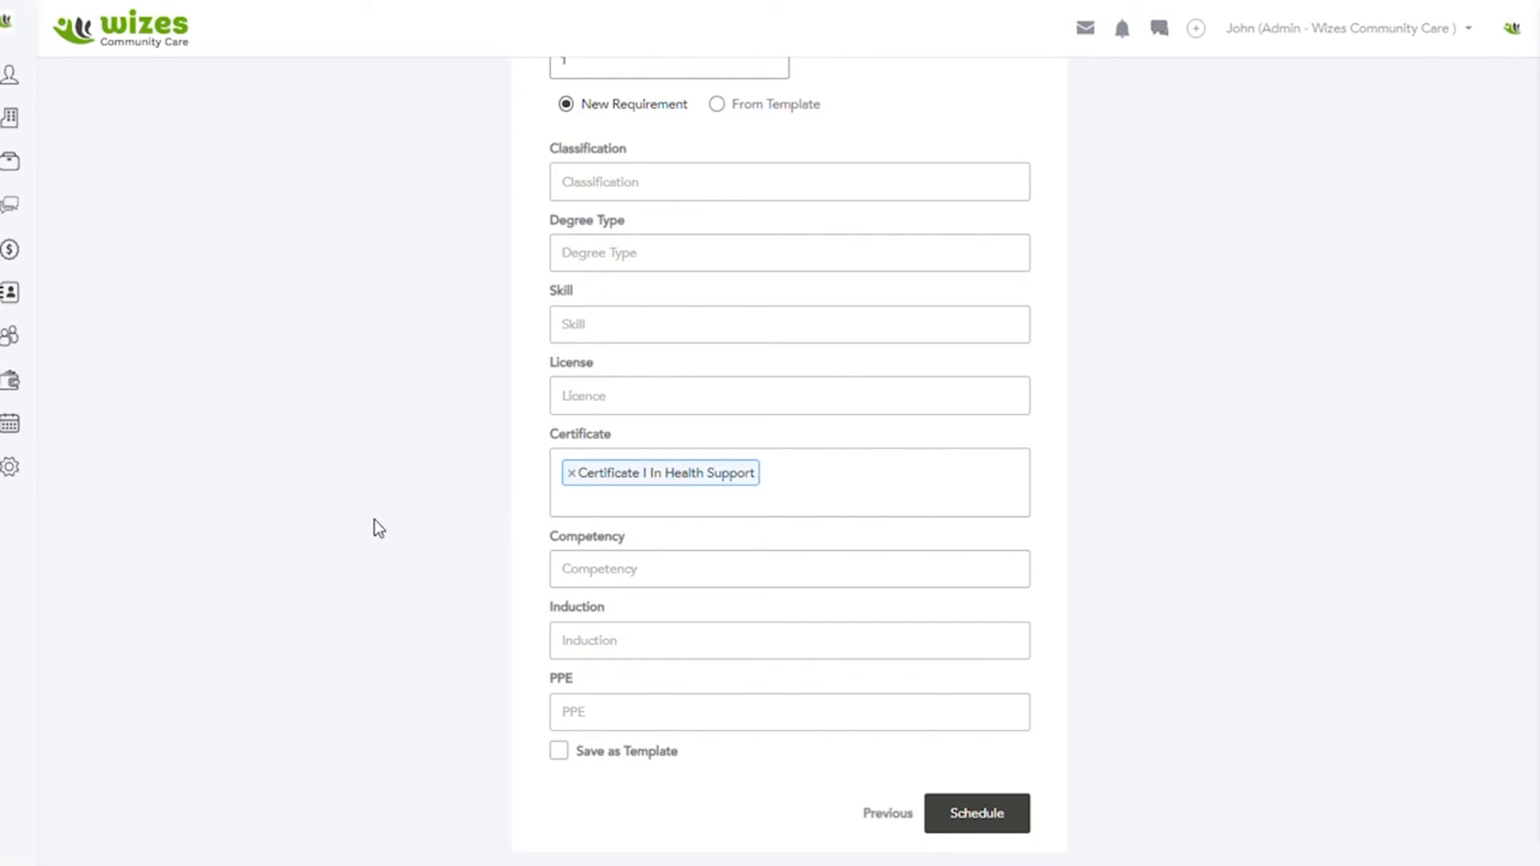
{"action": "scroll", "coordinate": [918, 534], "scroll_direction": "up", "scroll_amount": 8}
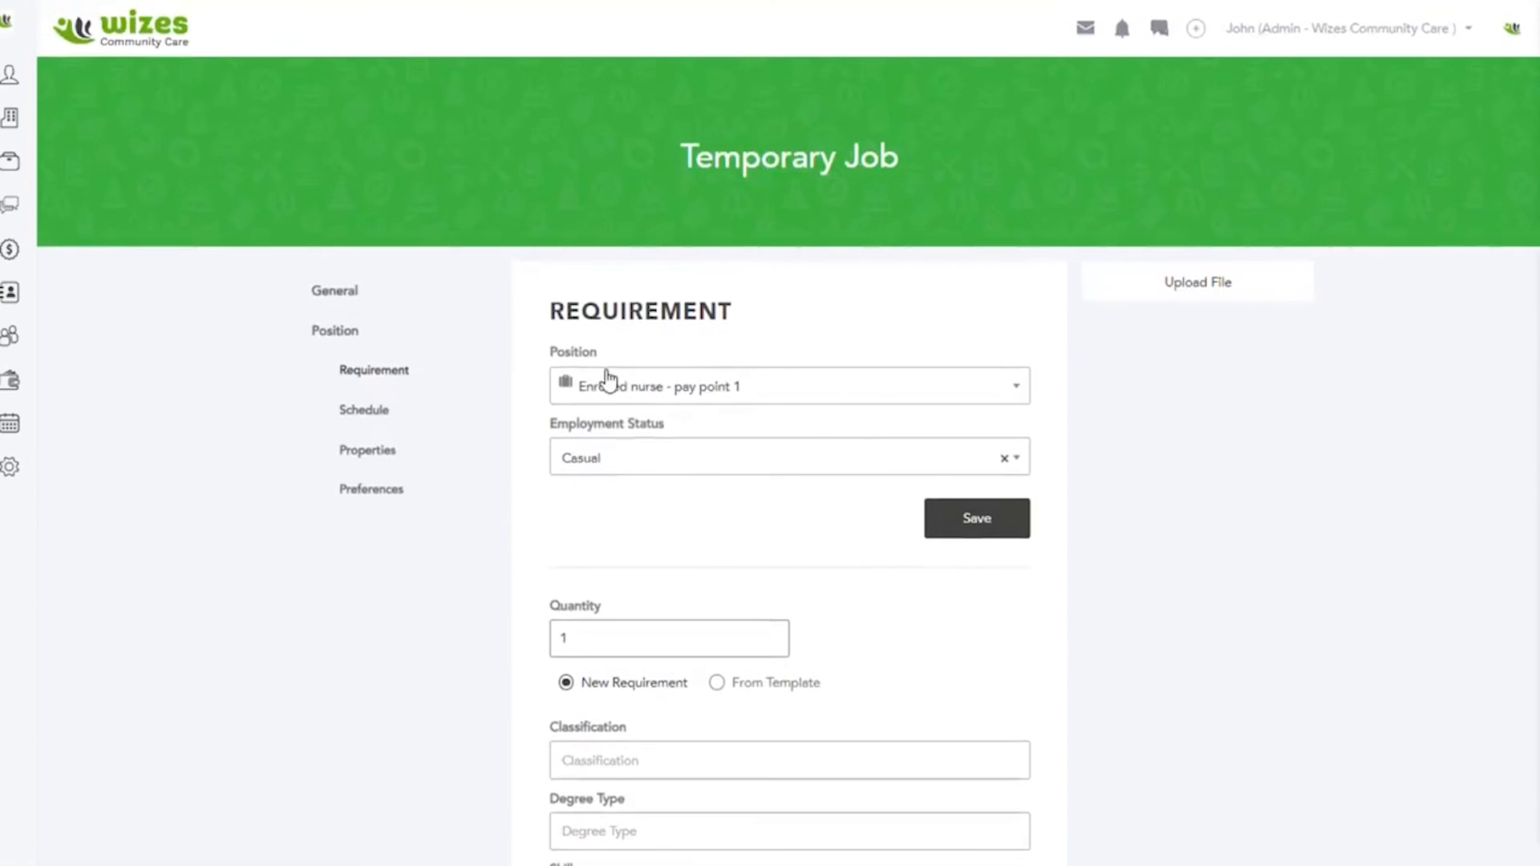